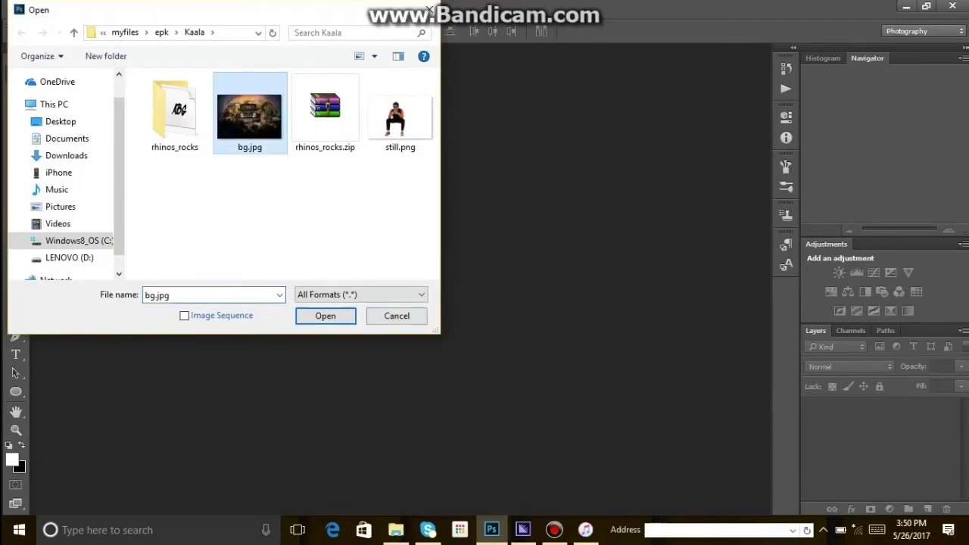
Step: Open bg.jpg and still.png from the Kaala folder as separate documents
key("Return")
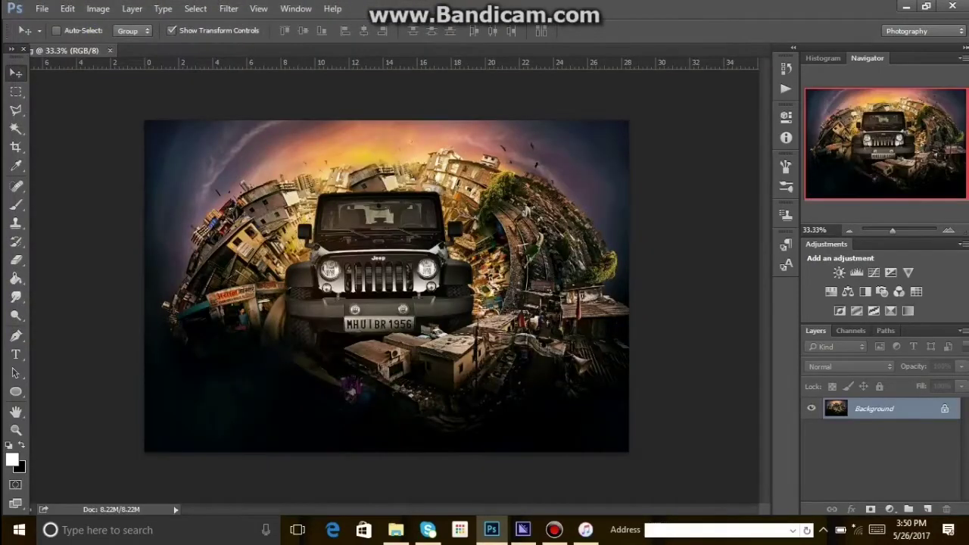
scroll(385, 285, "up", 5)
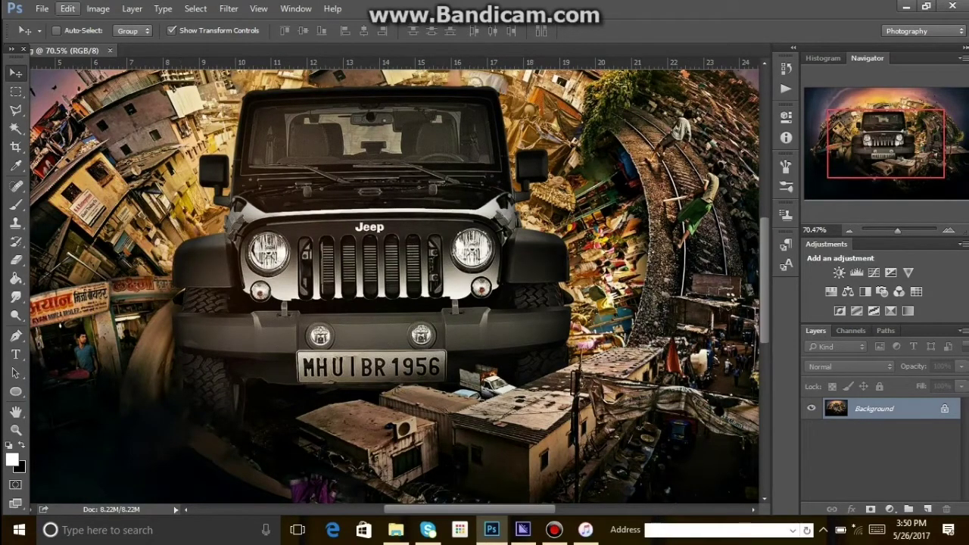
left_click(41, 8)
left_click(53, 37)
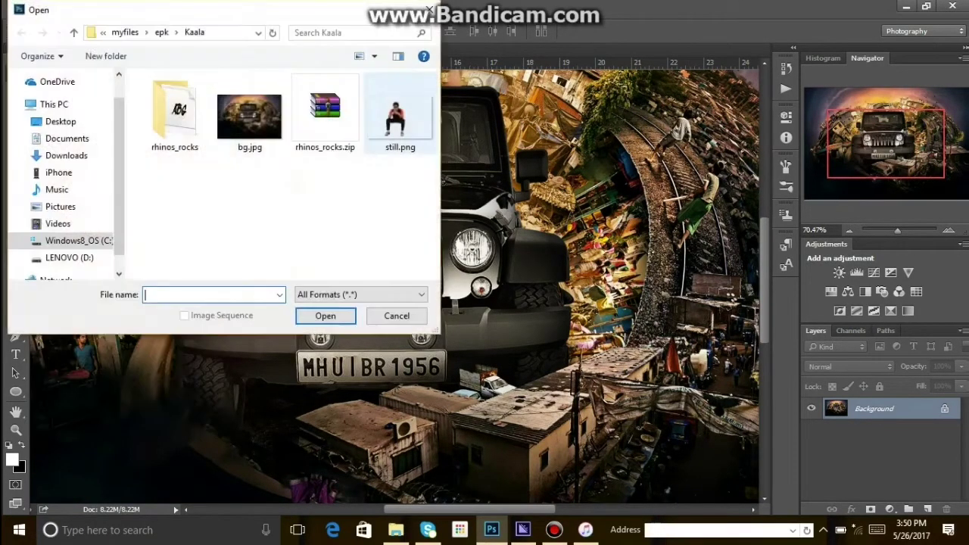
left_click(400, 118)
key("Return")
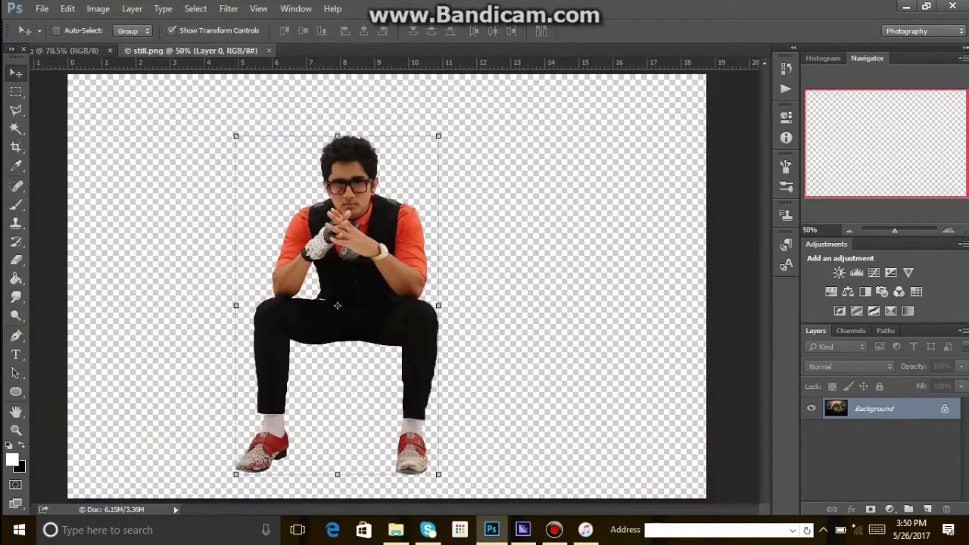
Step: Copy the seated man from still.png into the bg.jpg document and place him in front of the jeep
left_click_drag(382, 170, 352, 227)
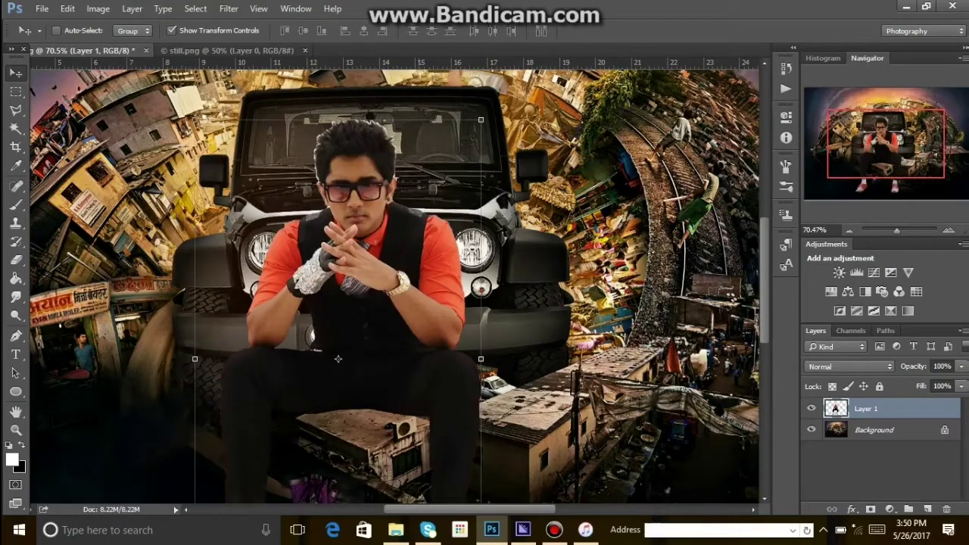
left_click_drag(431, 212, 452, 93)
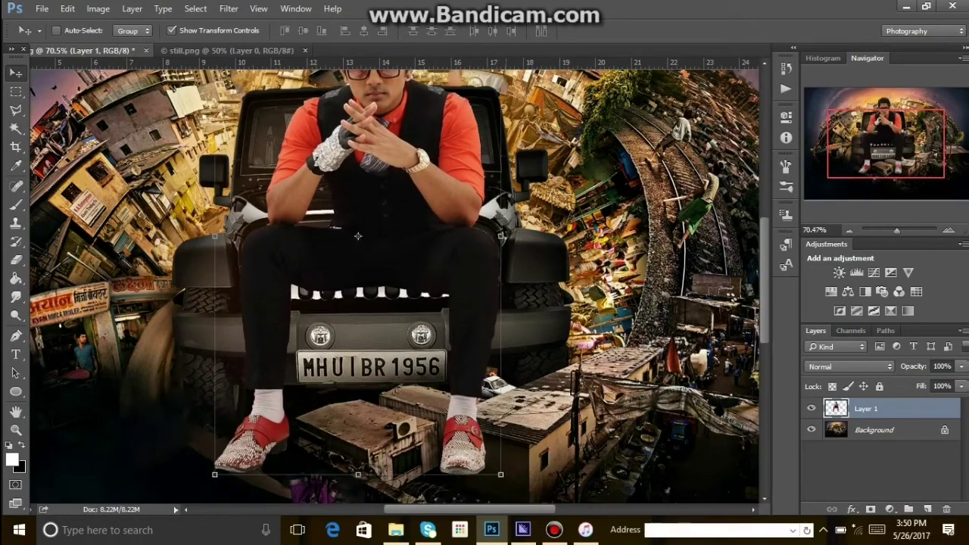
Step: Scale the man to 70% and position him sitting on the jeep's hood with his feet on the bumper
key("ctrl+t")
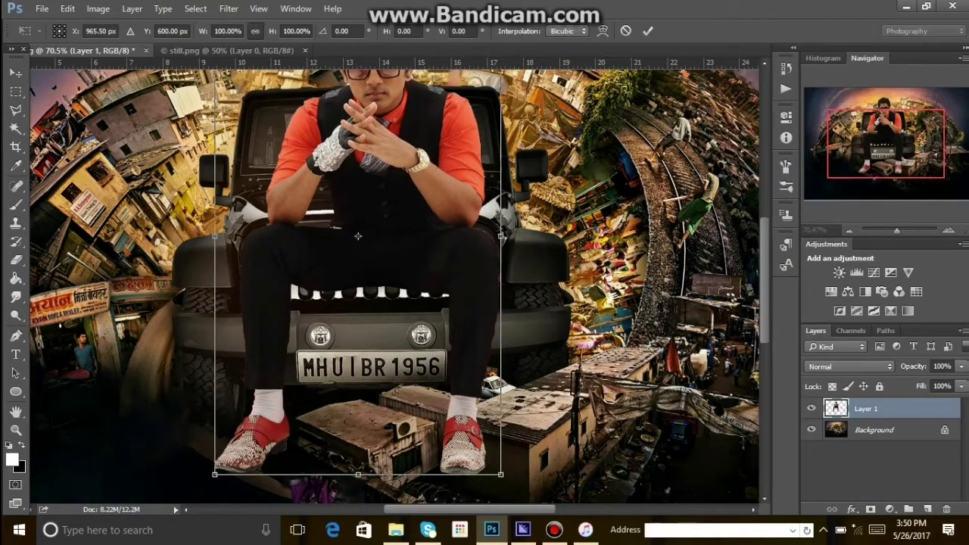
left_click(295, 31)
type("66")
key("Return")
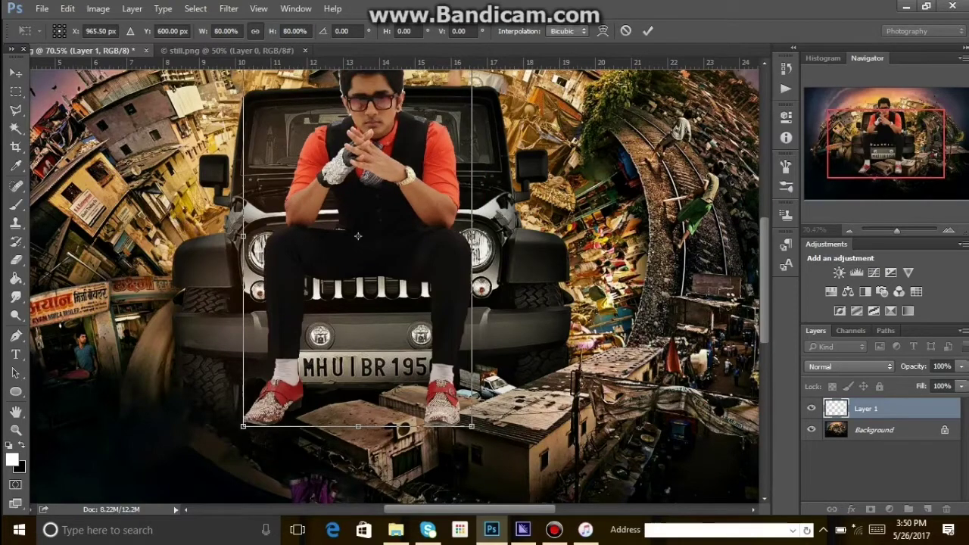
left_click_drag(440, 174, 443, 111)
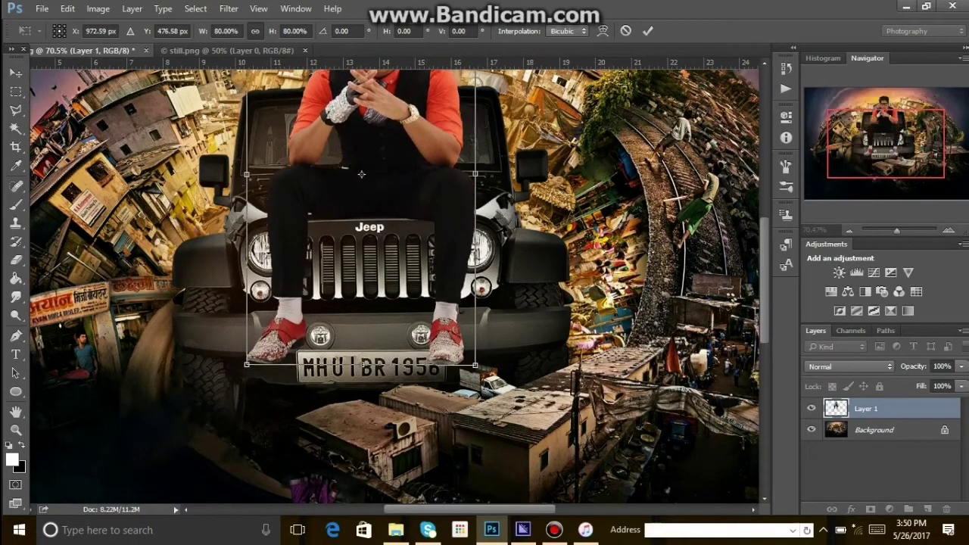
left_click(295, 31)
type("70")
key("Return")
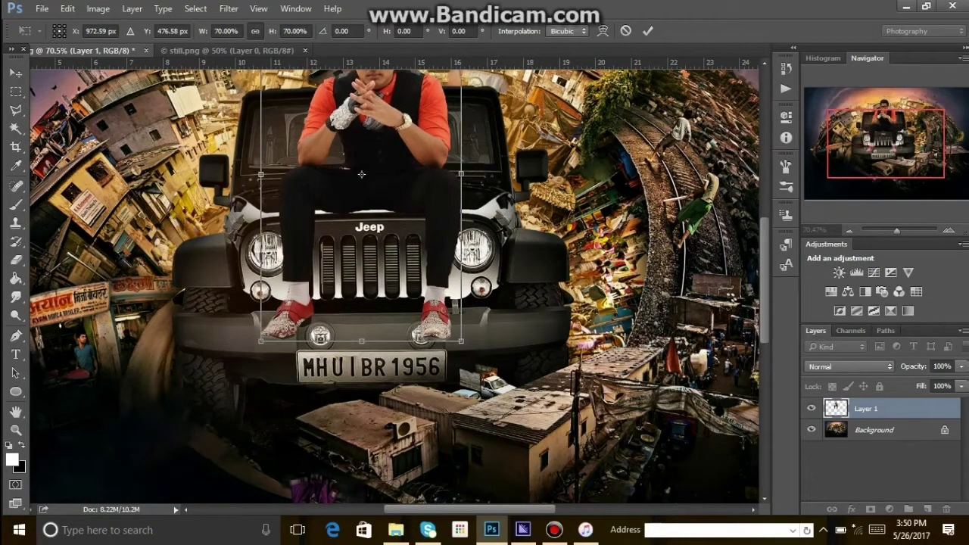
left_click_drag(361, 174, 363, 160)
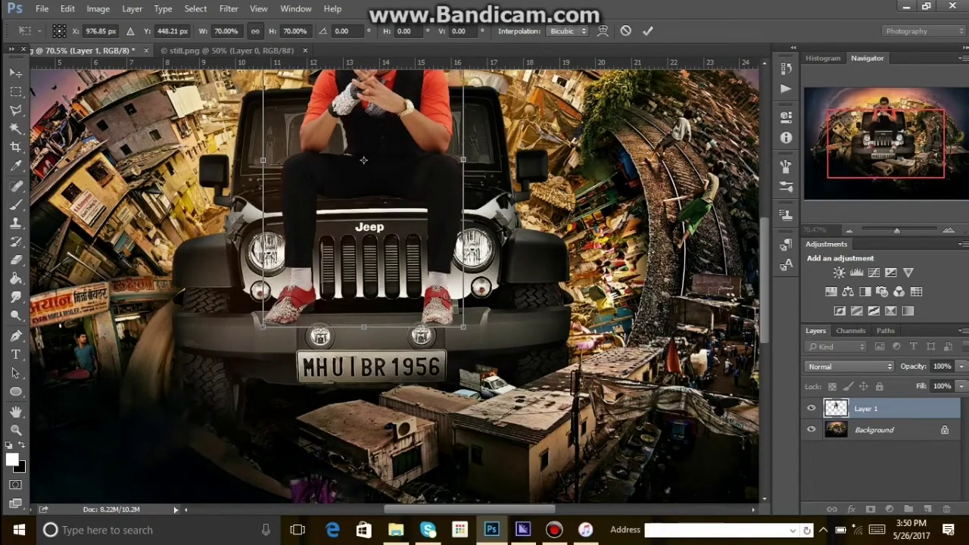
key("Return")
Step: Load the outline of the man's layer as a selection
scroll(364, 160, "up", 3)
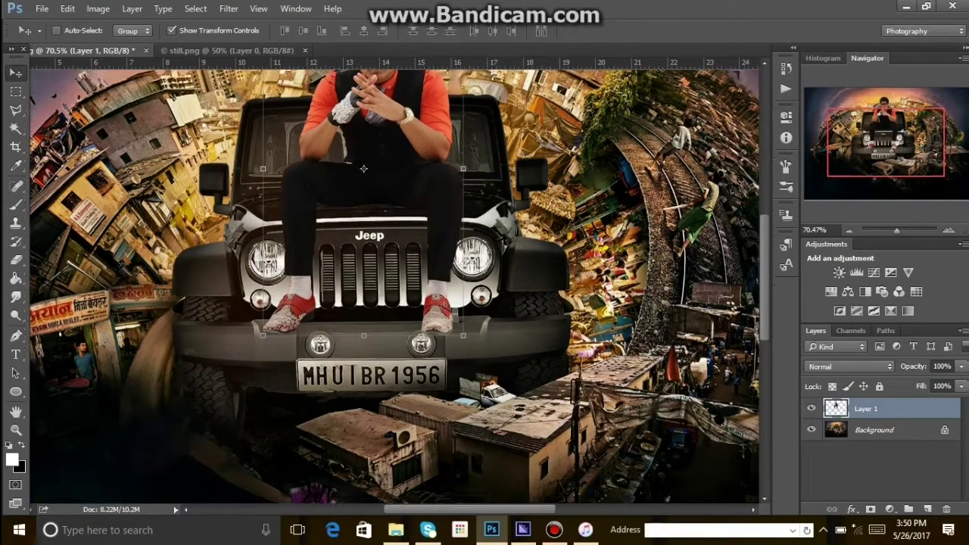
scroll(393, 287, "up", 2)
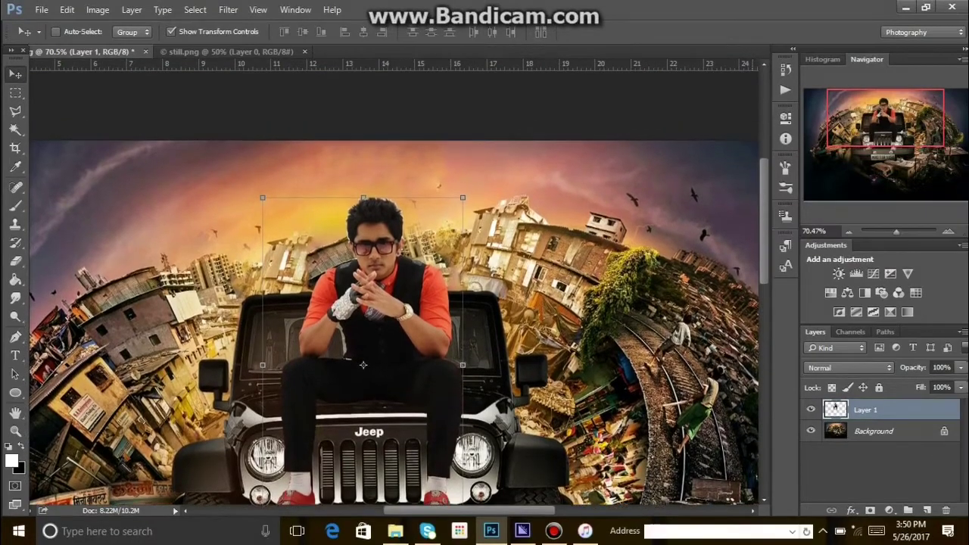
scroll(386, 296, "up", 6)
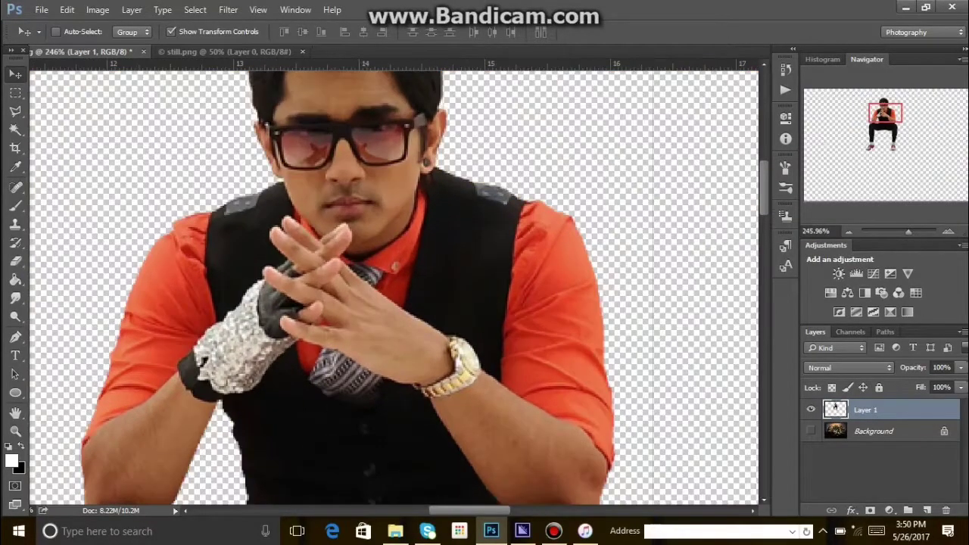
scroll(394, 288, "up", 3)
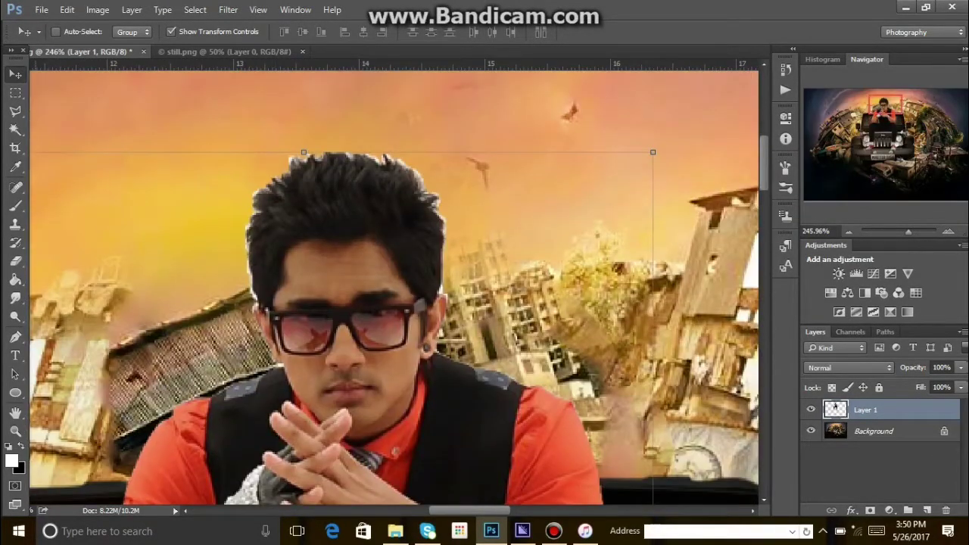
left_click(195, 9)
left_click(220, 281)
left_click(601, 136)
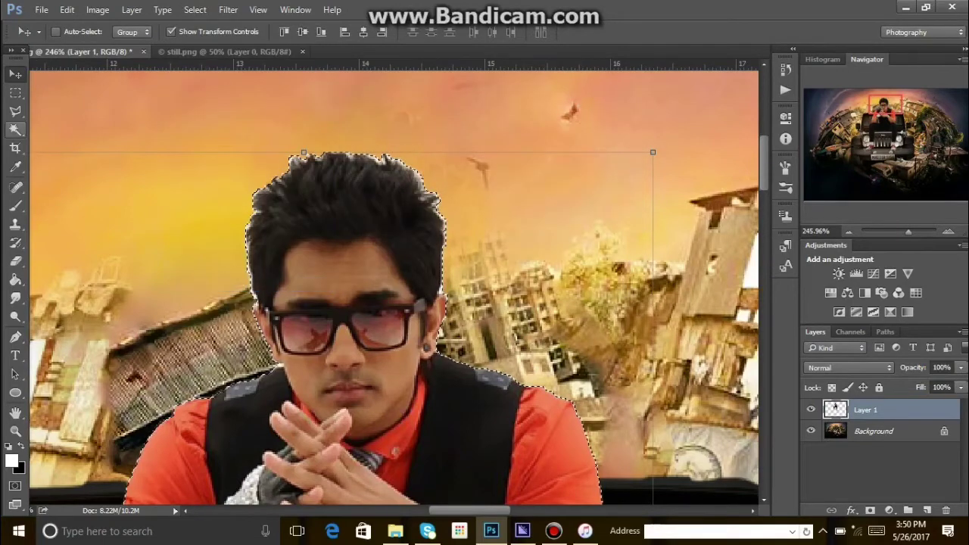
Step: Refine the selection edge with Refine Edge by brushing around the man's hair from one side to the other
left_click(15, 128)
right_click(15, 128)
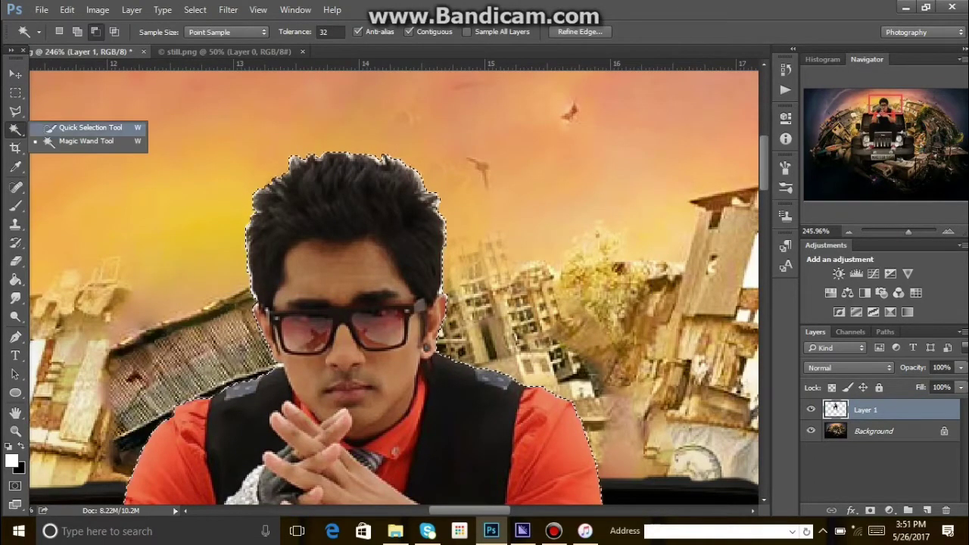
left_click(83, 127)
left_click(337, 31)
mouse_move(241, 302)
left_mouse_down()
mouse_move(242, 193)
mouse_move(322, 145)
mouse_move(432, 178)
mouse_move(453, 219)
mouse_move(454, 269)
left_mouse_up()
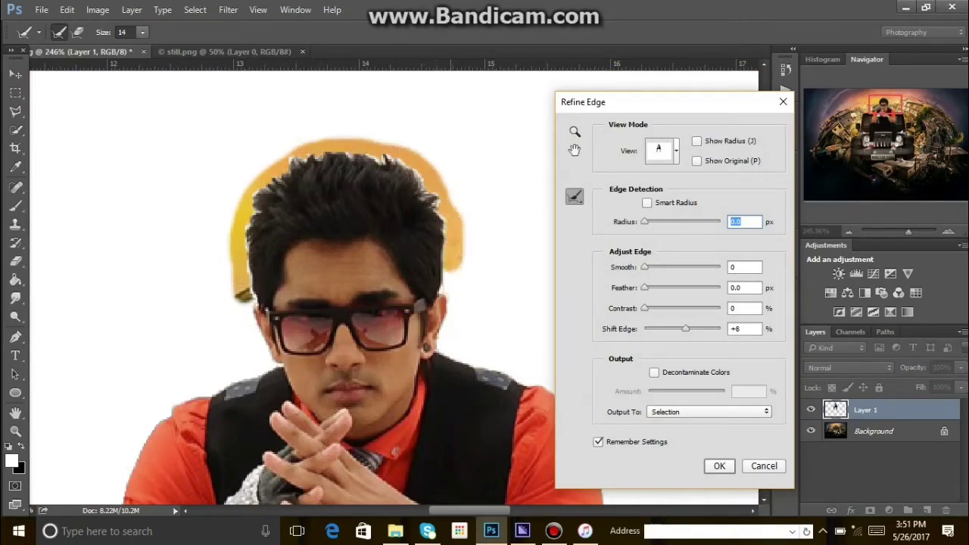
key("Return")
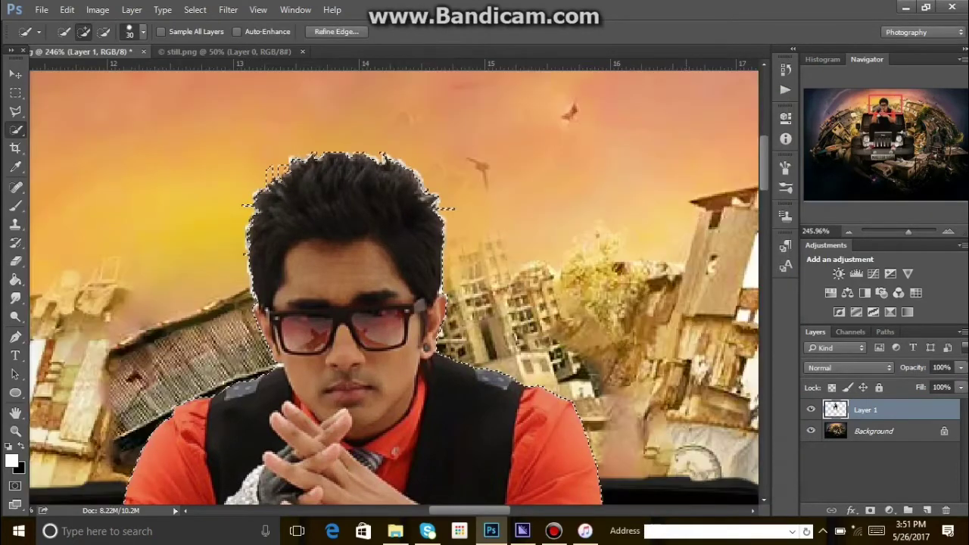
Step: Invert the selection, delete the white fringe around the man's hair and deselect
left_click(194, 9)
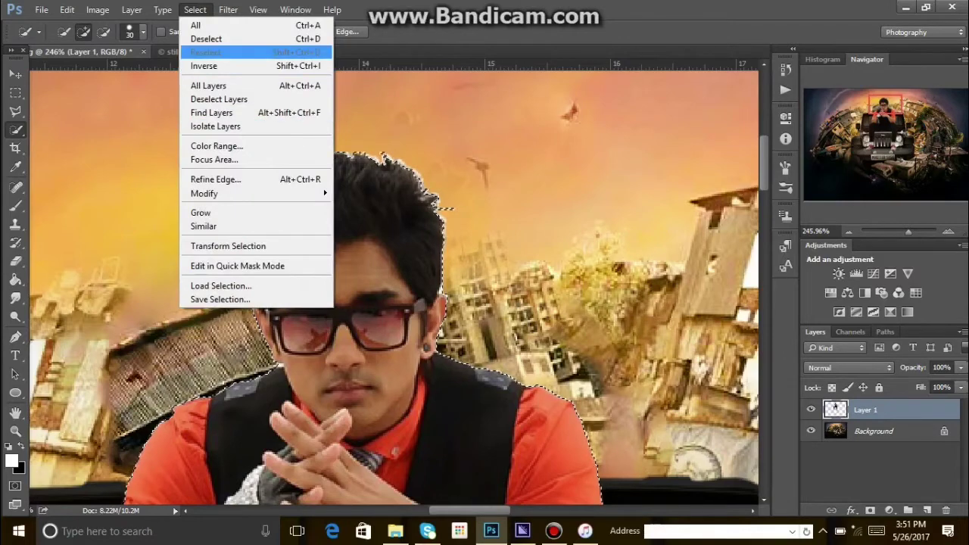
left_click(220, 50)
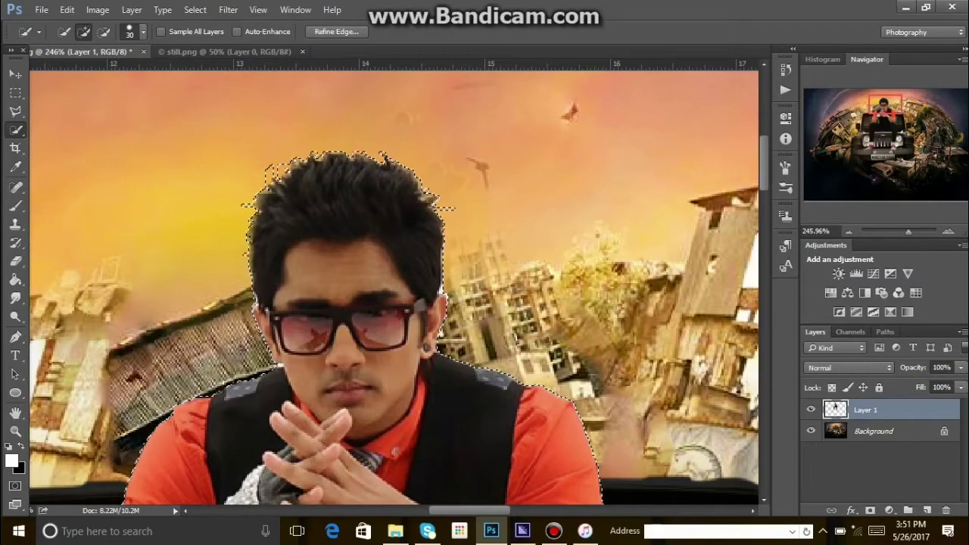
key("ctrl+d")
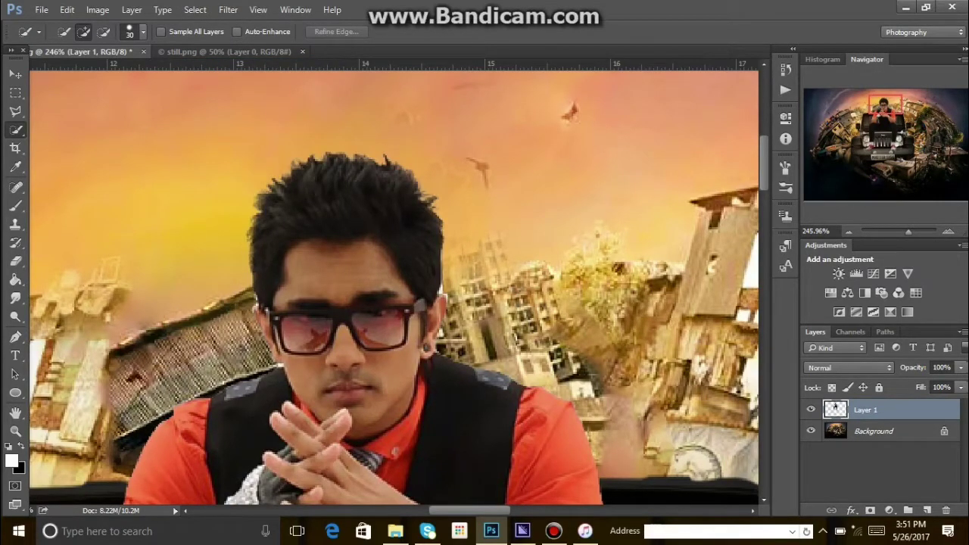
Step: Shift the man slightly to fine-tune his seated position on the jeep's hood
key("e")
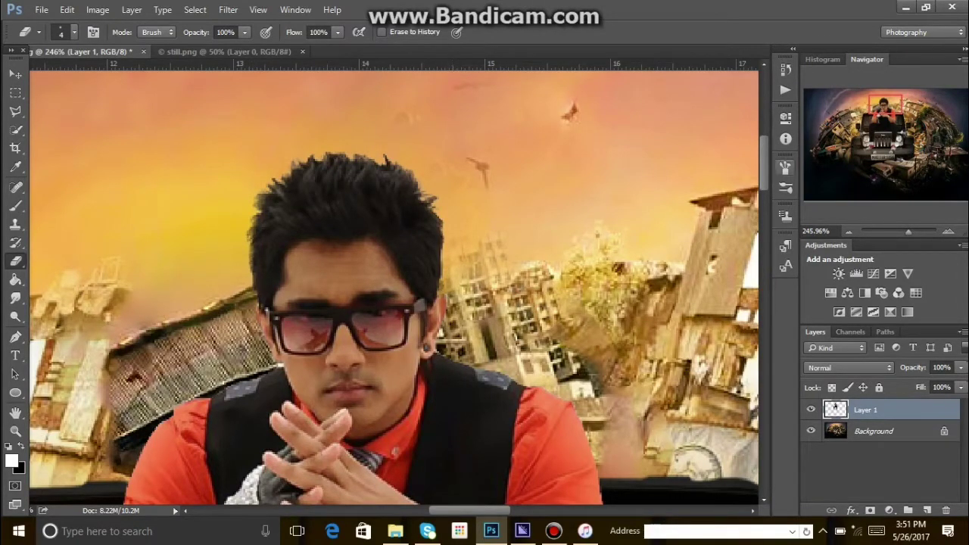
scroll(348, 303, "down", 5)
scroll(348, 303, "up", 2)
scroll(349, 303, "up", 1)
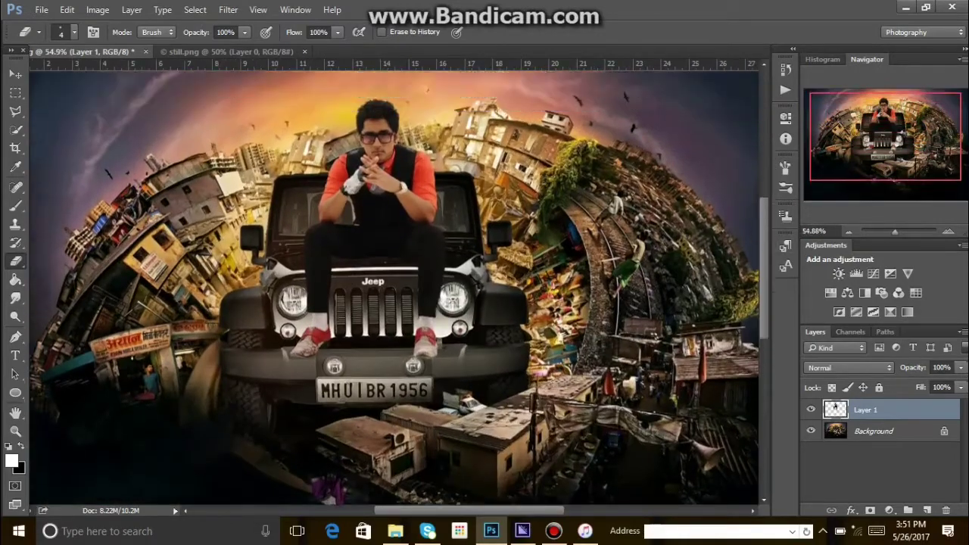
scroll(348, 303, "up", 1)
key("v")
left_click_drag(380, 140, 386, 150)
Step: Start the Camera Raw Filter on Layer 1 and set Clarity to +28, Exposure to +0.95 and Temperature to +12
left_click(228, 9)
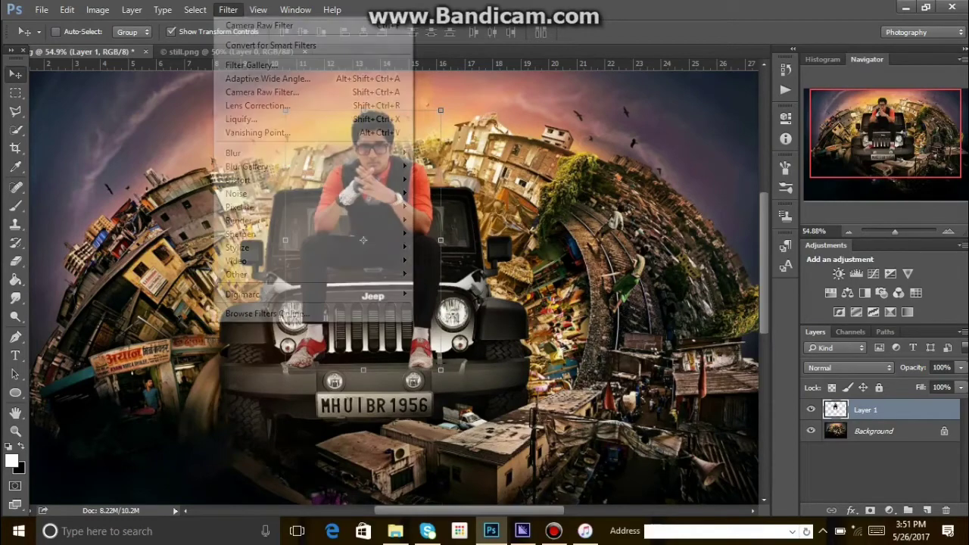
left_click(262, 91)
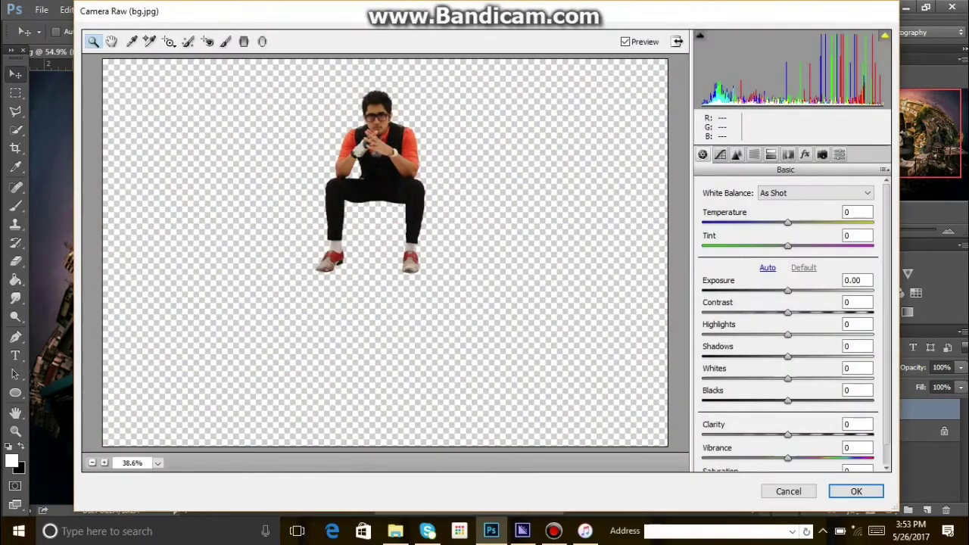
left_click_drag(787, 434, 811, 435)
left_click_drag(788, 290, 804, 291)
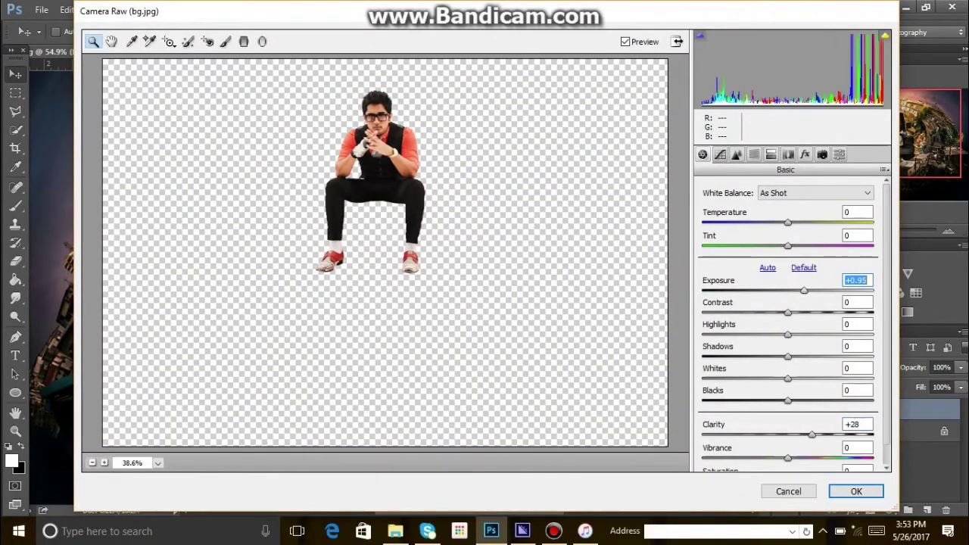
mouse_move(788, 221)
left_mouse_down()
mouse_move(805, 222)
mouse_move(792, 222)
left_mouse_up()
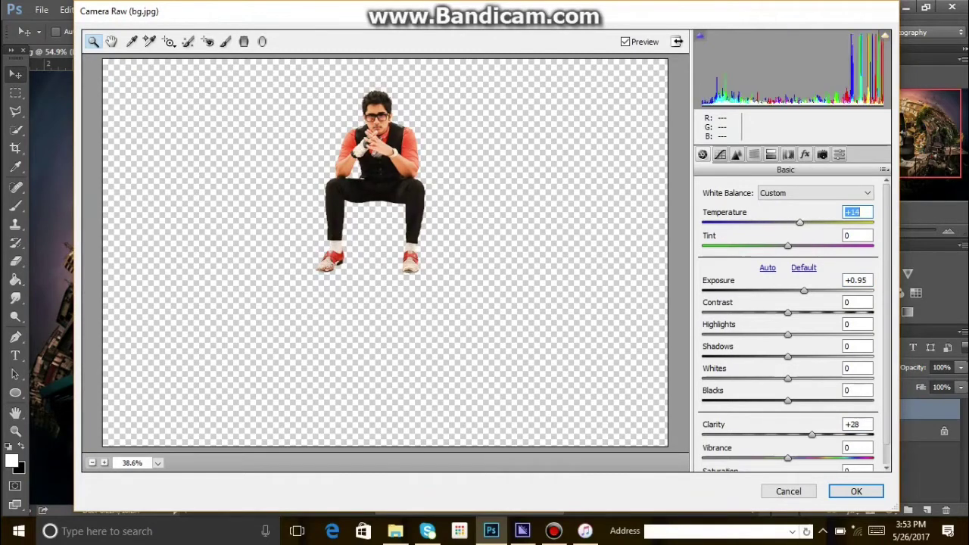
key("Down")
key("Down")
Step: Set the Camera Raw Contrast to -13 and Highlights to +100
left_click(857, 302)
key("shift+Down")
key("Down")
key("Down")
key("Down")
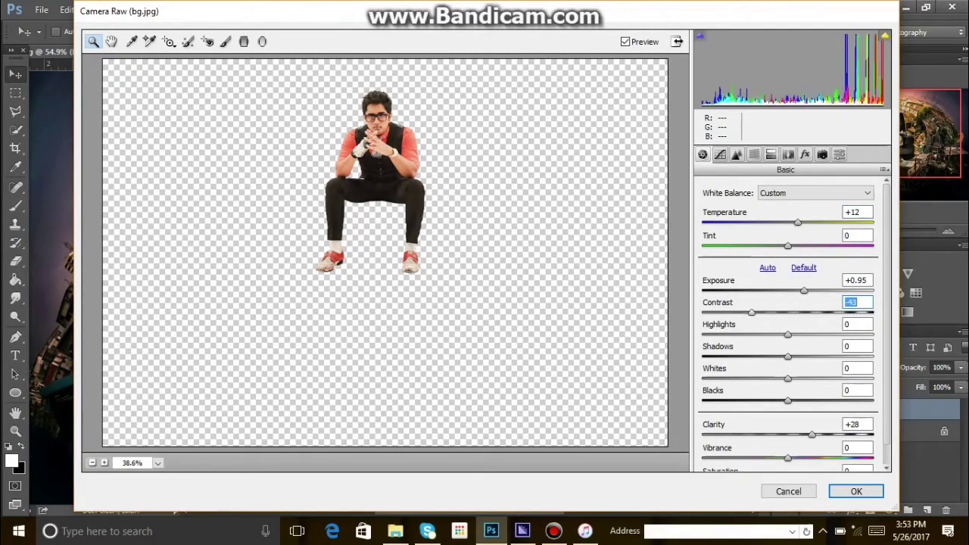
key("Tab")
key("shift+Up")
key("shift+Up")
key("shift+Up")
key("shift+Up")
key("shift+Up")
key("shift+Up")
key("shift+Up")
key("shift+Up")
key("Up")
key("Up")
key("Up")
key("Up")
key("Up")
key("shift+Up")
key("shift+Up")
Step: Adjust the Camera Raw Shadows to -3
key("Tab")
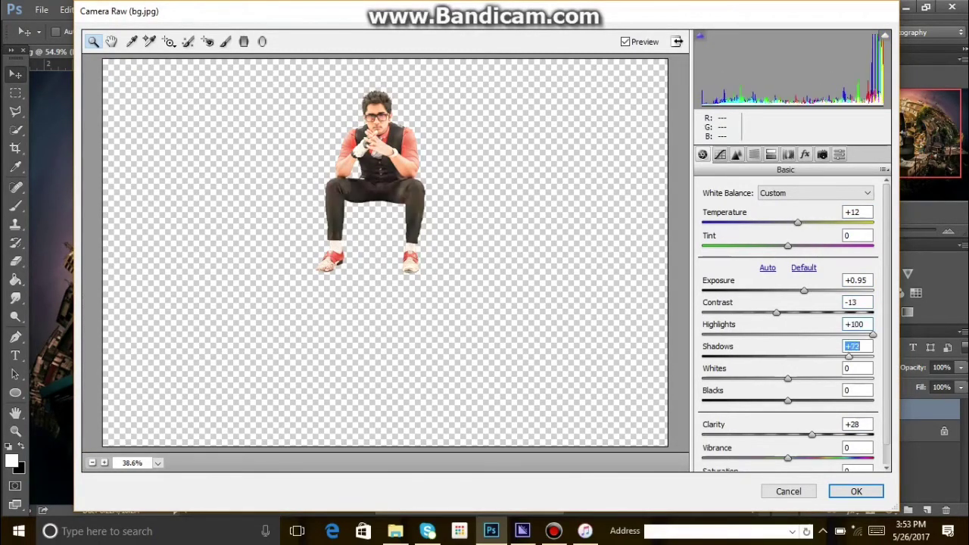
key("shift+Up")
key("Up")
key("Up")
key("Up")
key("Up")
key("Up")
key("Up")
key("Up")
key("Up")
key("Up")
key("shift+Down")
key("shift+Down")
key("Down")
key("Down")
key("Down")
key("Down")
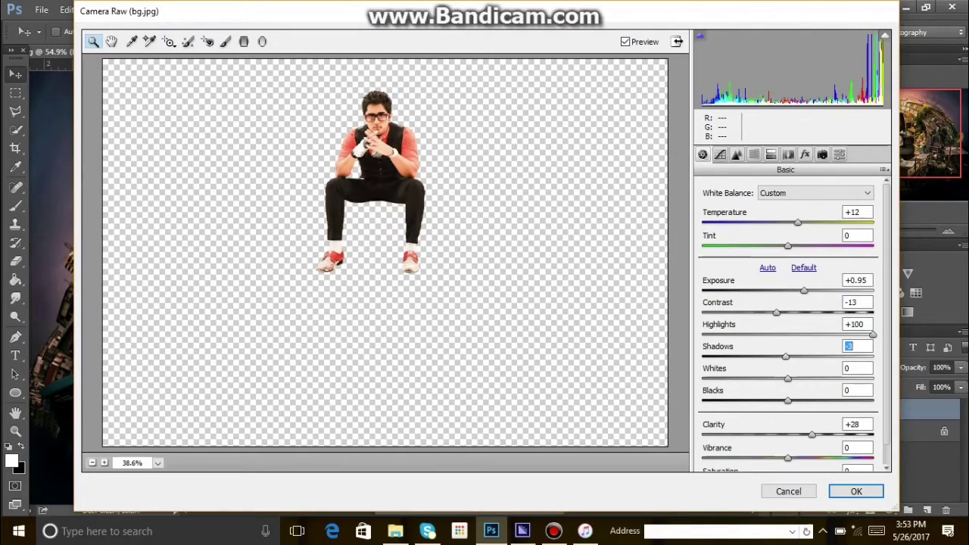
key("Up")
key("Up")
Step: Lower the Camera Raw Whites to -100
key("Tab")
key("shift+Down")
key("shift+Down")
key("shift+Down")
key("shift+Down")
key("shift+Down")
key("shift+Down")
key("shift+Down")
key("shift+Down")
key("shift+Down")
key("shift+Down")
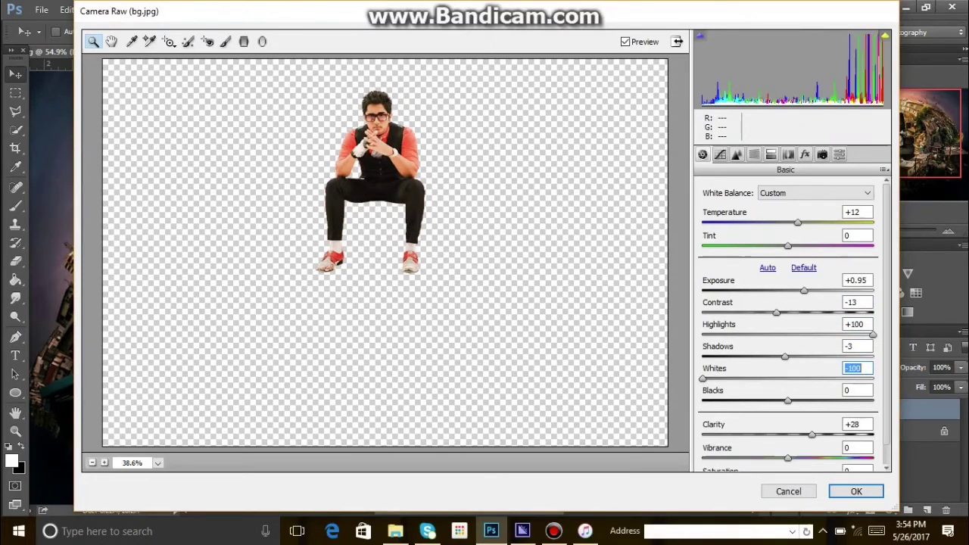
Step: Raise the Camera Raw Blacks to +100 and apply the filter to the man's layer
key("Tab")
key("shift+Up")
key("shift+Up")
key("shift+Up")
key("shift+Up")
key("shift+Up")
key("shift+Up")
key("shift+Up")
key("shift+Up")
key("shift+Up")
key("shift+Up")
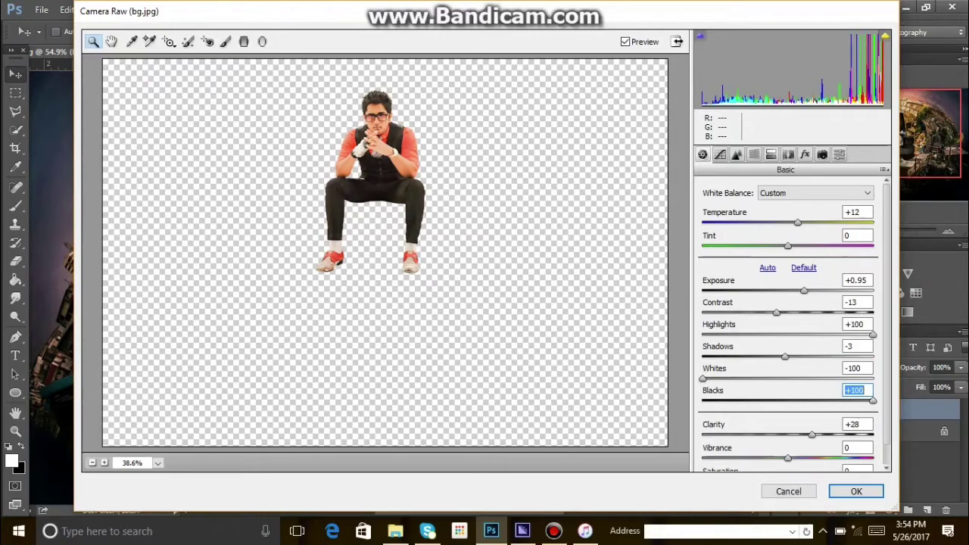
key("ctrl+alt+3")
key("Return")
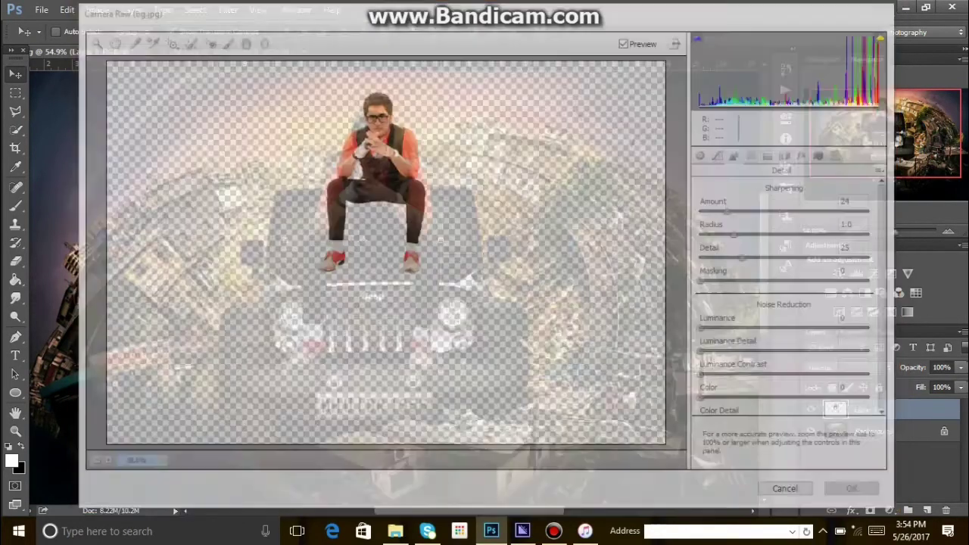
Step: Reopen the Camera Raw filter on the man's layer, set the Temperature to +10 and apply it
key("alt+t")
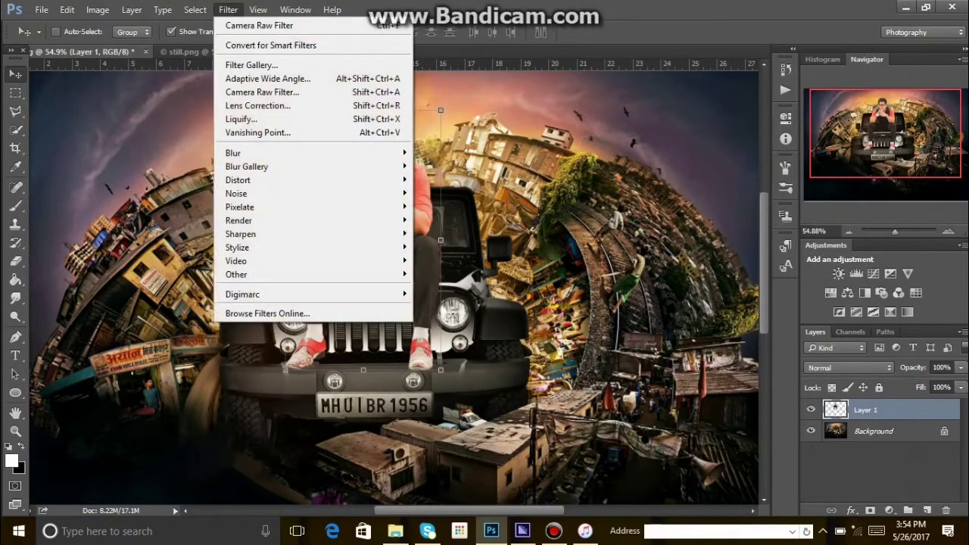
key("Return")
key("shift+Up")
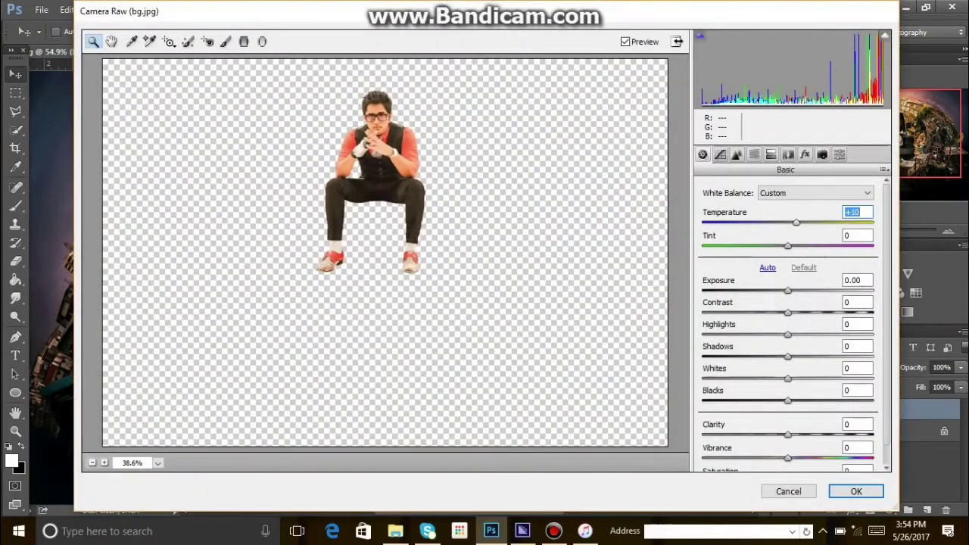
key("Return")
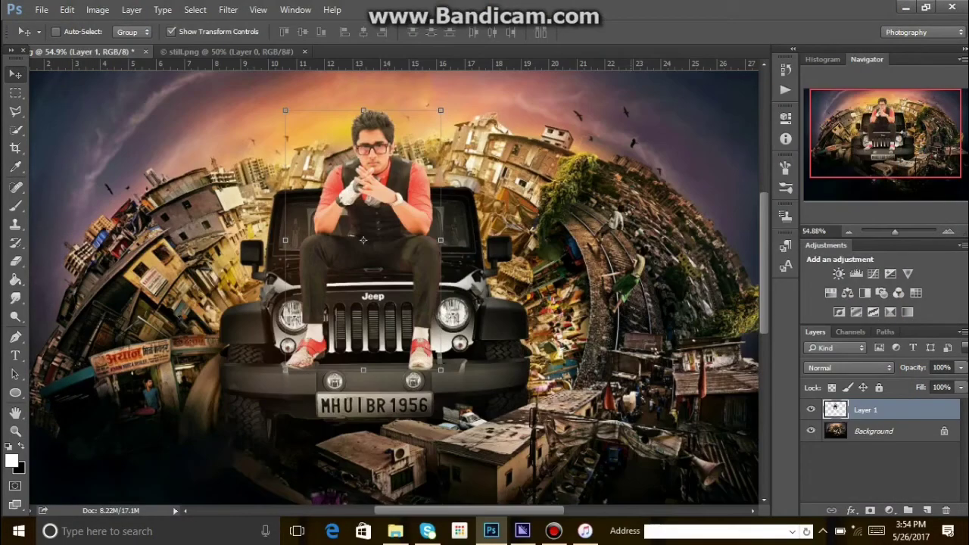
Step: Set up the Dodge tool with a soft round 40 px brush for working on the man's arms
scroll(375, 288, "up", 5)
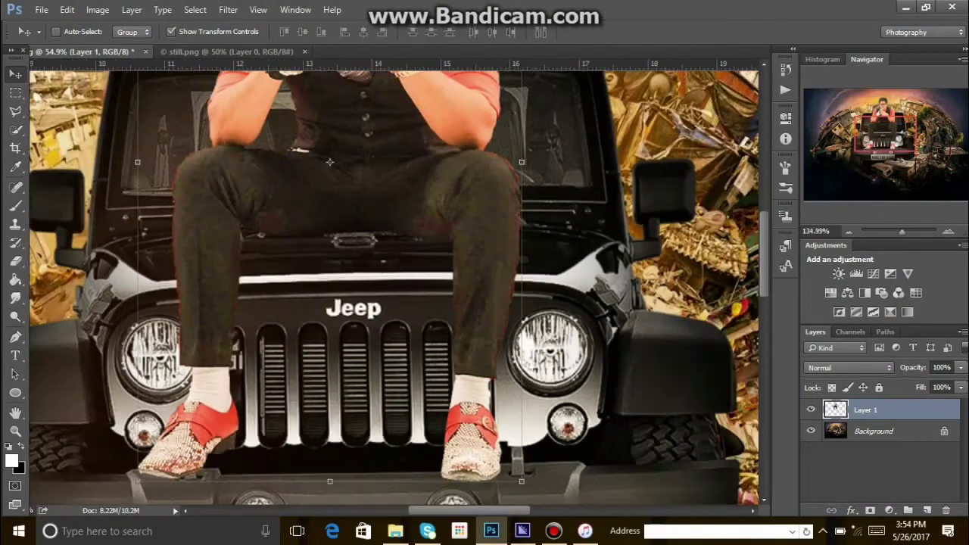
scroll(376, 288, "up", 3)
left_click(15, 316)
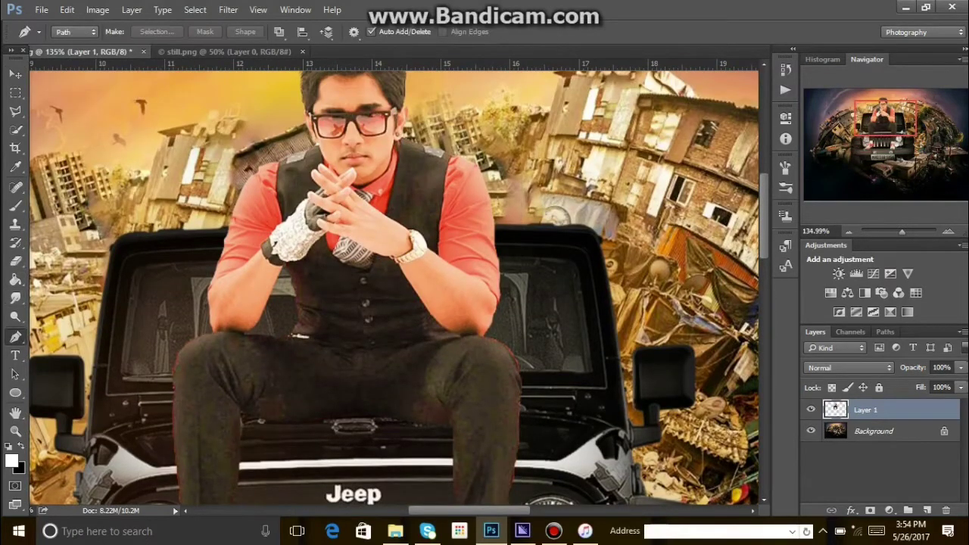
left_click(63, 32)
scroll(99, 205, "up", 5)
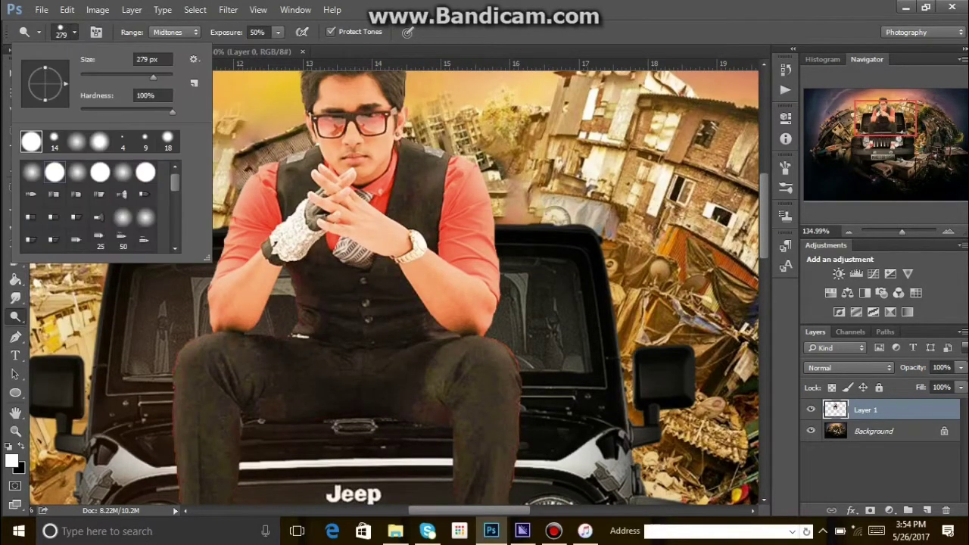
left_click(100, 141)
key("Return")
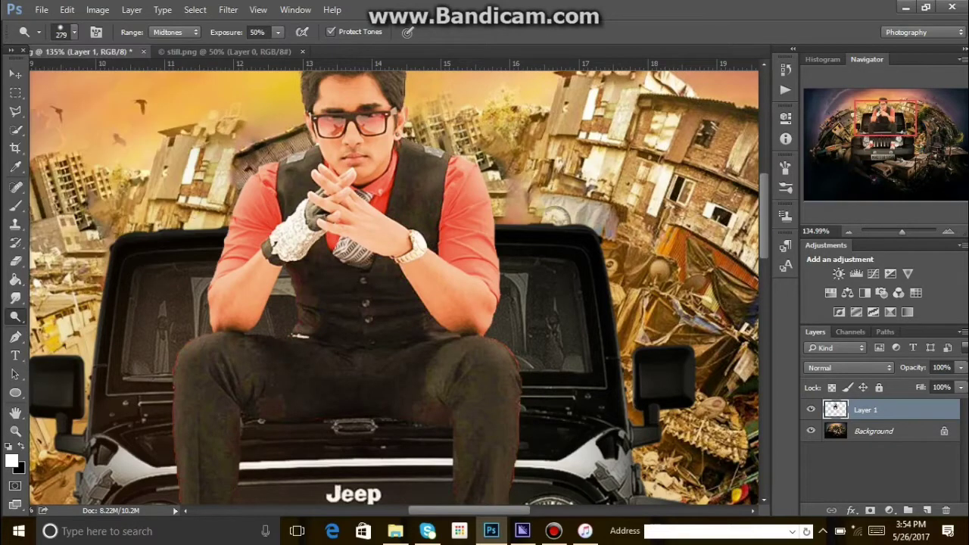
key("bracketleft")
key("bracketleft")
key("bracketleft")
key("bracketleft")
key("bracketleft")
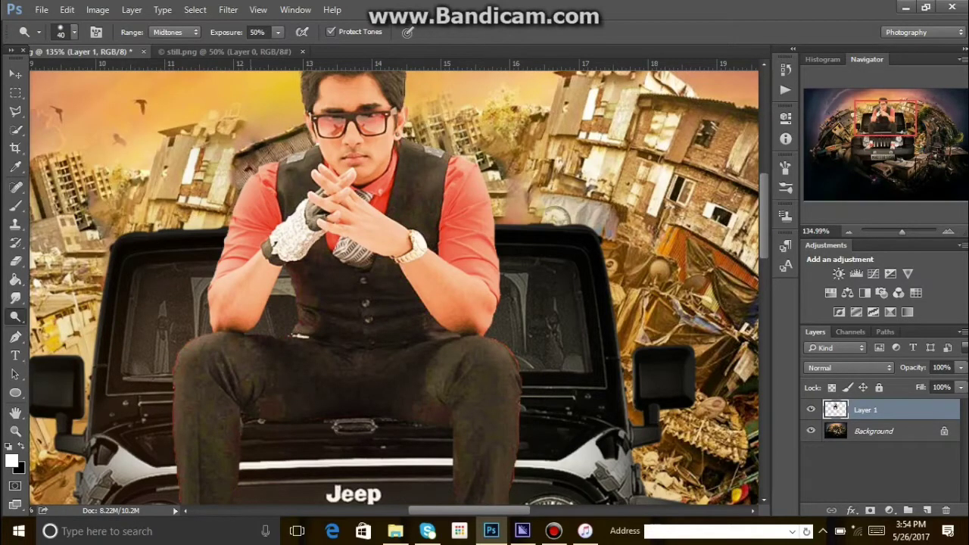
Step: Dodge the man's forearm below the white glove with a 25 px brush on Midtones at 50% exposure
left_click_drag(253, 278, 268, 285)
left_click(74, 32)
key("Return")
left_click_drag(253, 288, 260, 321)
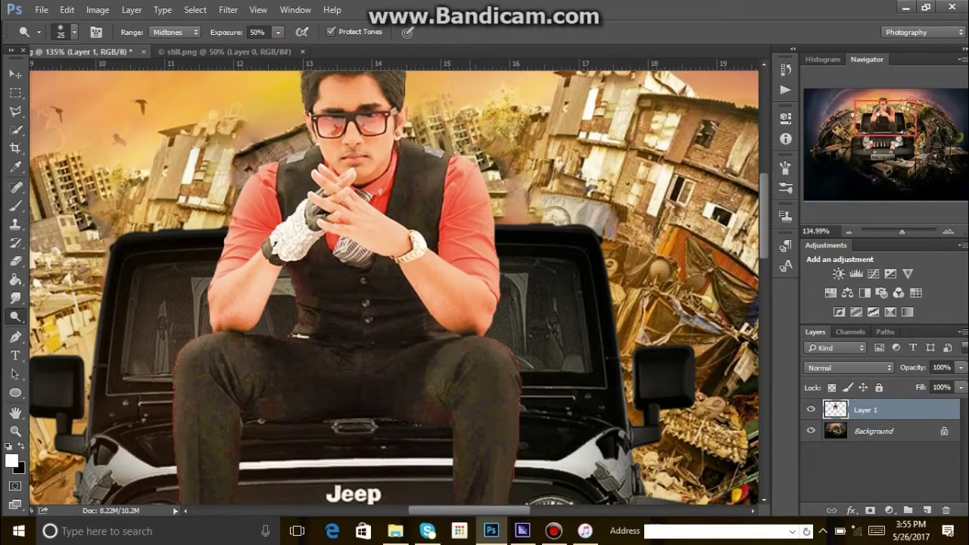
Step: Dodge the inner forearm and elbow on the watch side, undoing one stroke and painting it again
left_click_drag(436, 302, 464, 327)
left_click_drag(413, 284, 473, 333)
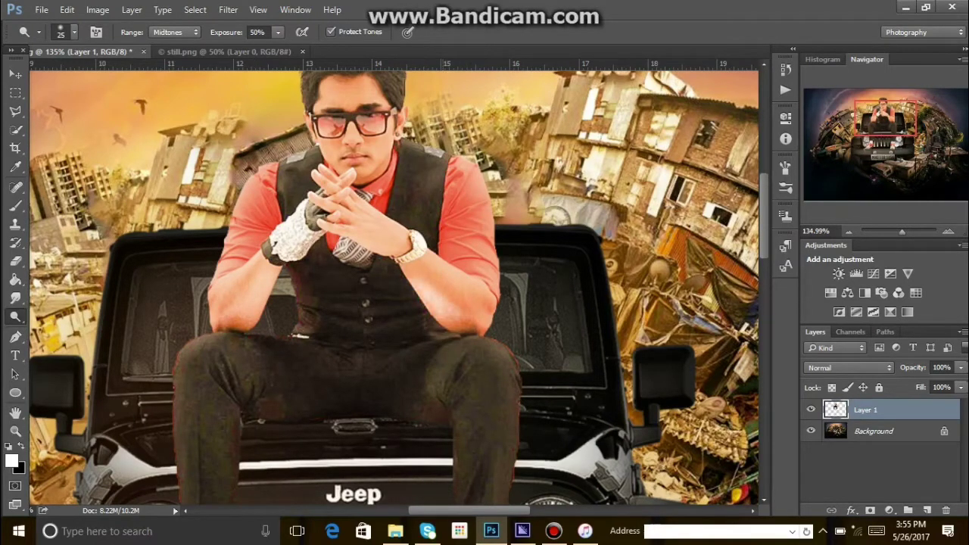
key("ctrl+z")
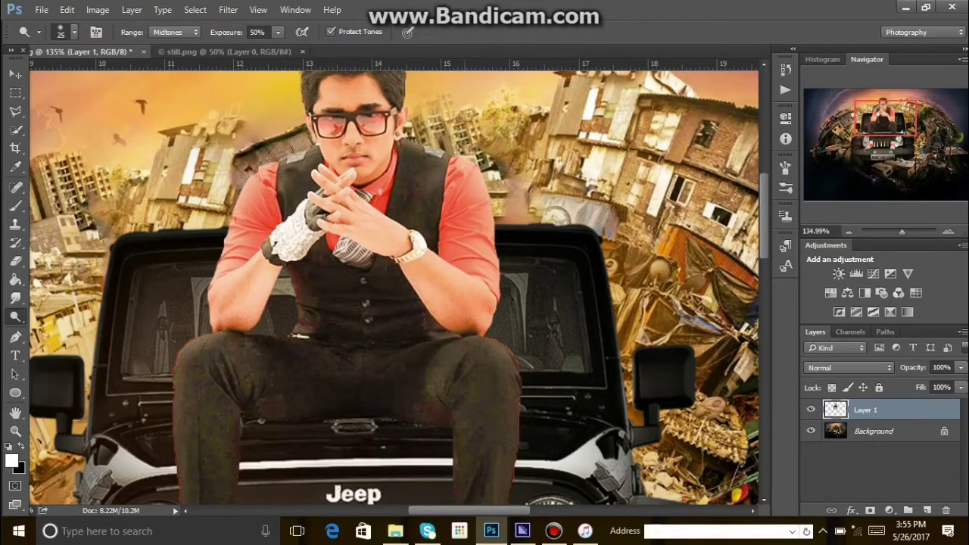
left_click_drag(415, 286, 468, 331)
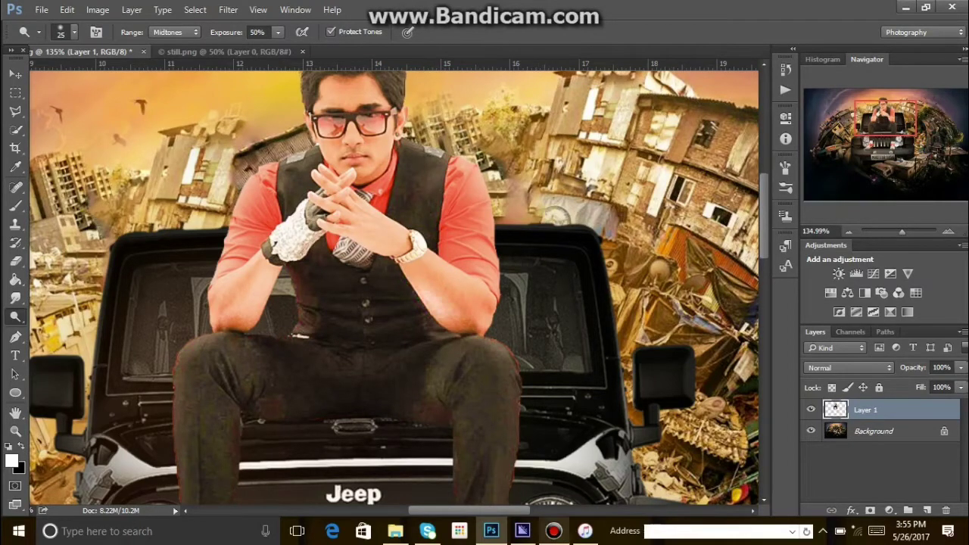
left_click(554, 530)
left_click(554, 531)
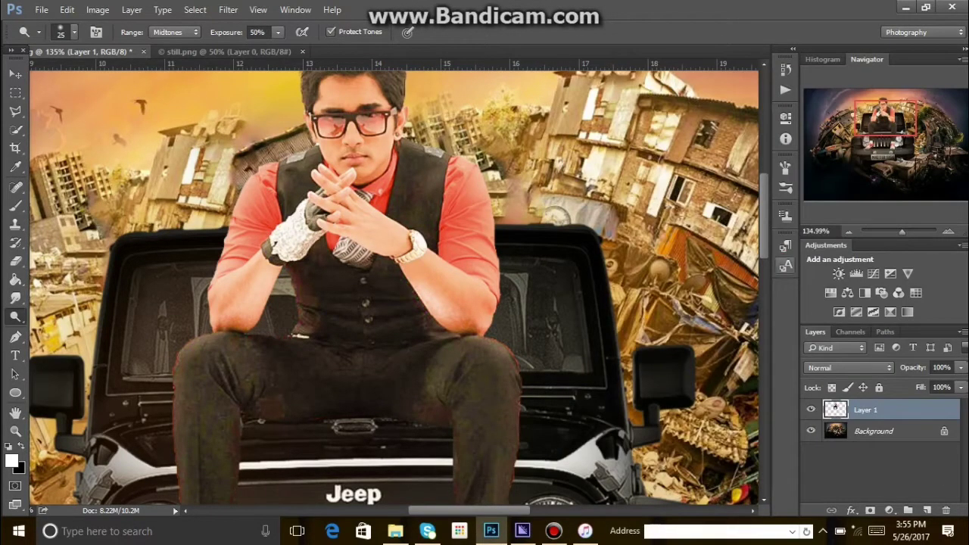
Step: Soften the man's layer with a Gaussian Blur of 0.5 pixels radius
scroll(394, 288, "up", 3)
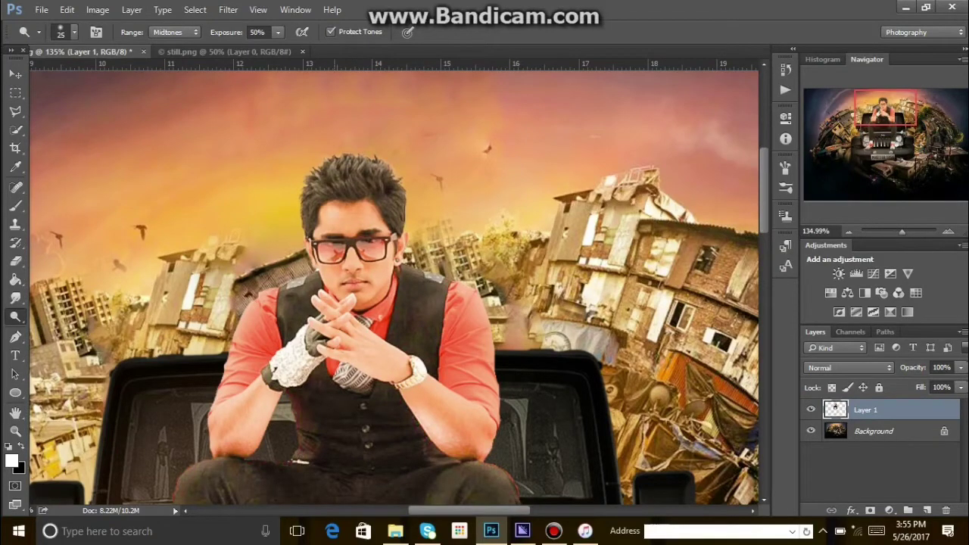
scroll(394, 288, "down", 4)
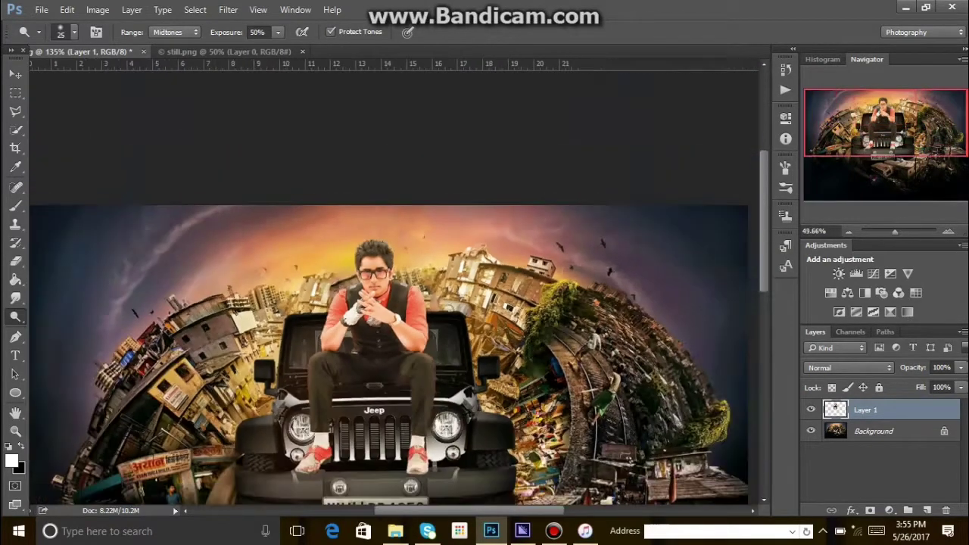
scroll(371, 363, "up", 3)
scroll(394, 288, "up", 2)
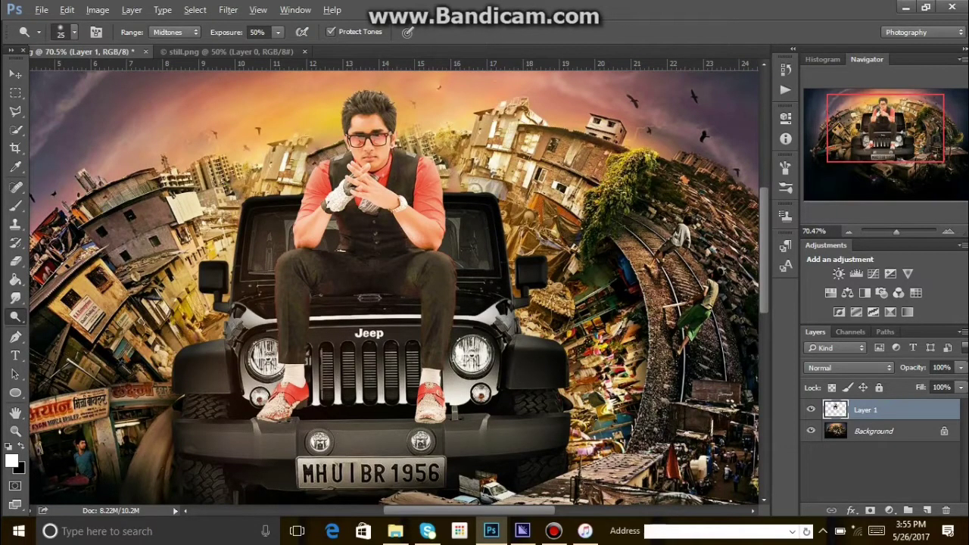
left_click(228, 9)
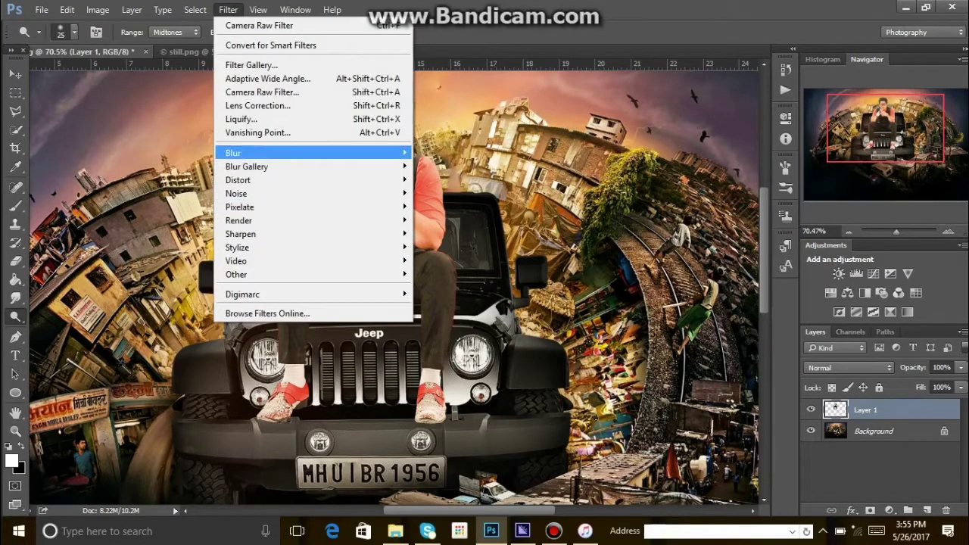
mouse_move(243, 153)
left_click(451, 206)
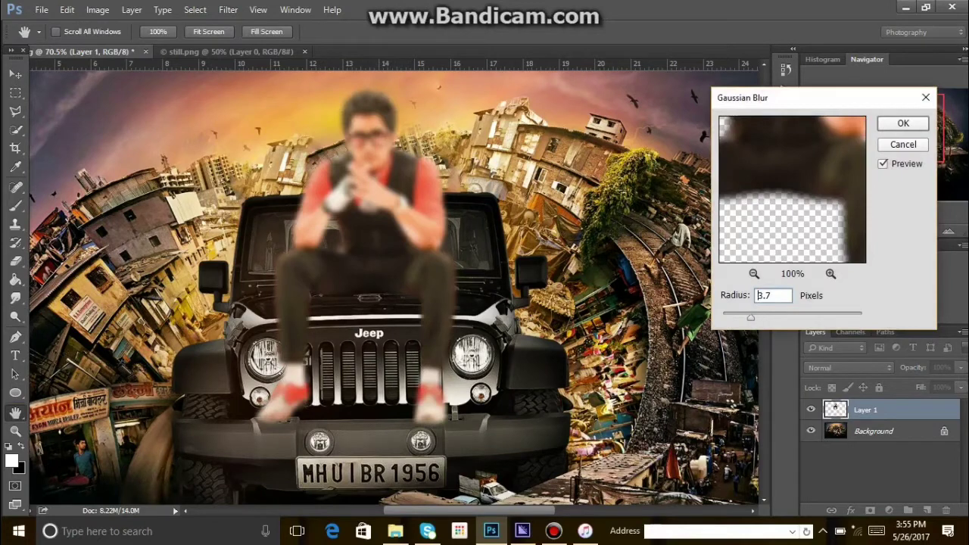
left_click_drag(751, 317, 726, 316)
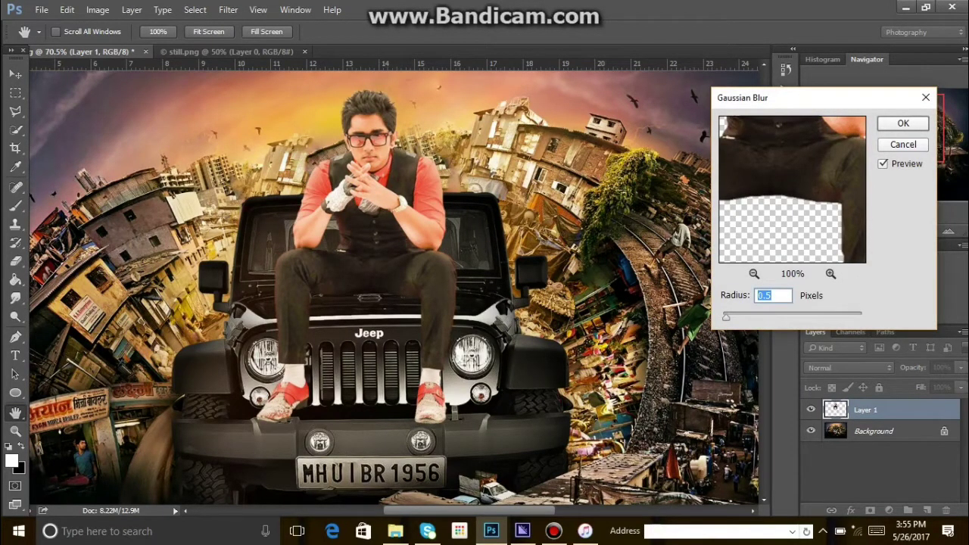
key("Return")
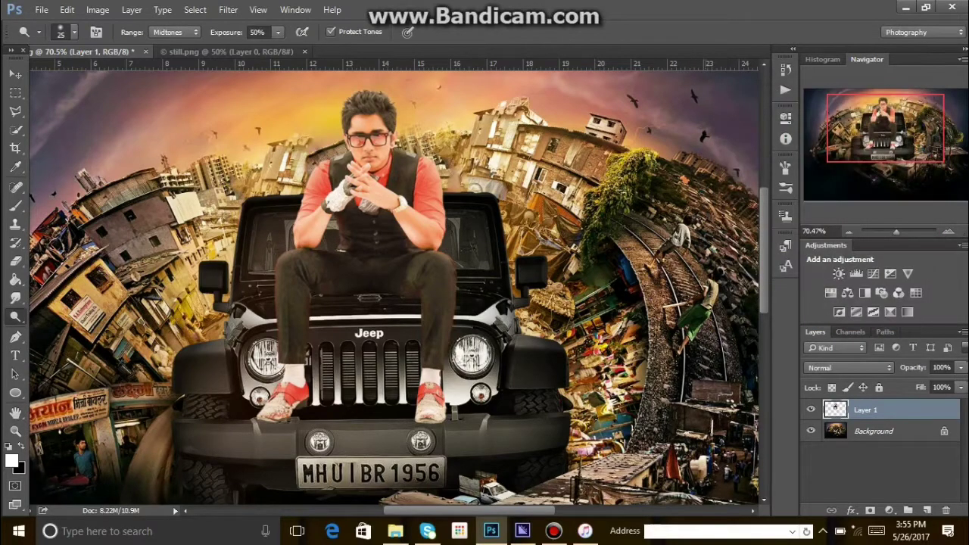
right_click(891, 409)
left_click(757, 90)
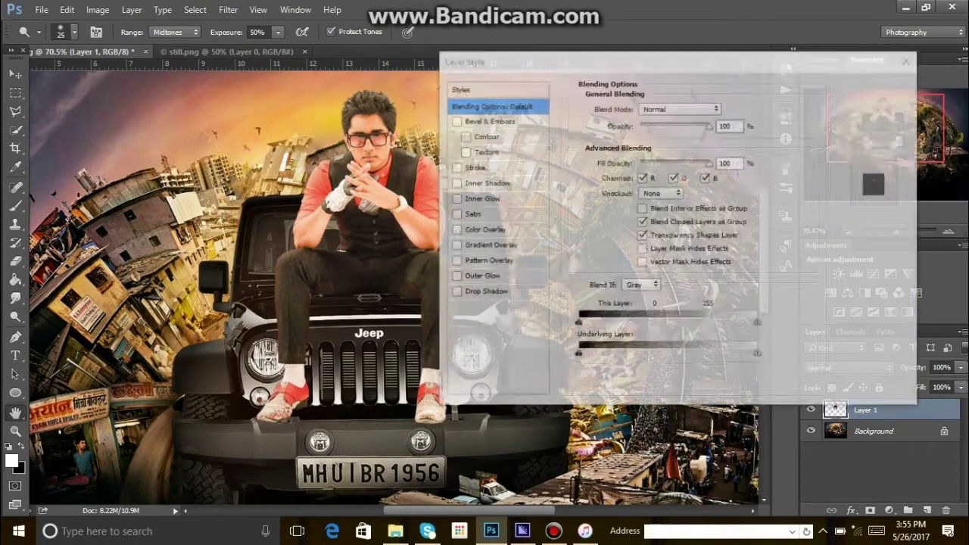
left_click(480, 276)
left_click_drag(628, 217, 636, 236)
left_click(454, 276)
left_click(454, 291)
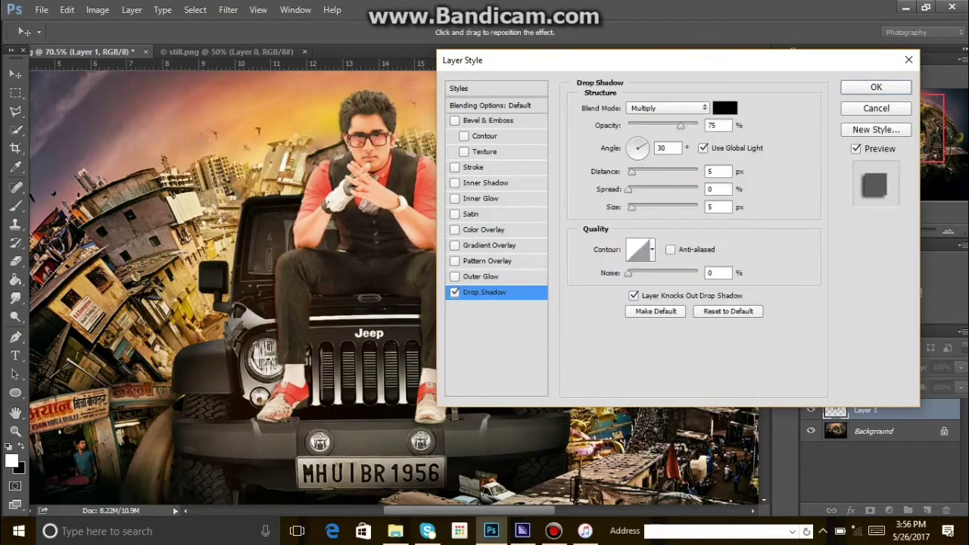
left_click(717, 207)
left_click(717, 172)
key("shift+Up")
key("shift+Up")
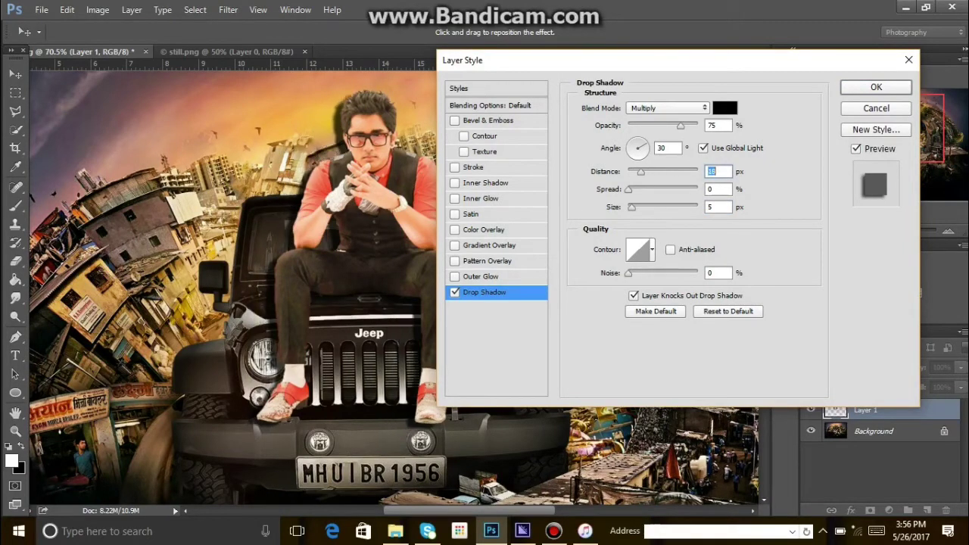
left_click(718, 207)
key("shift+Up")
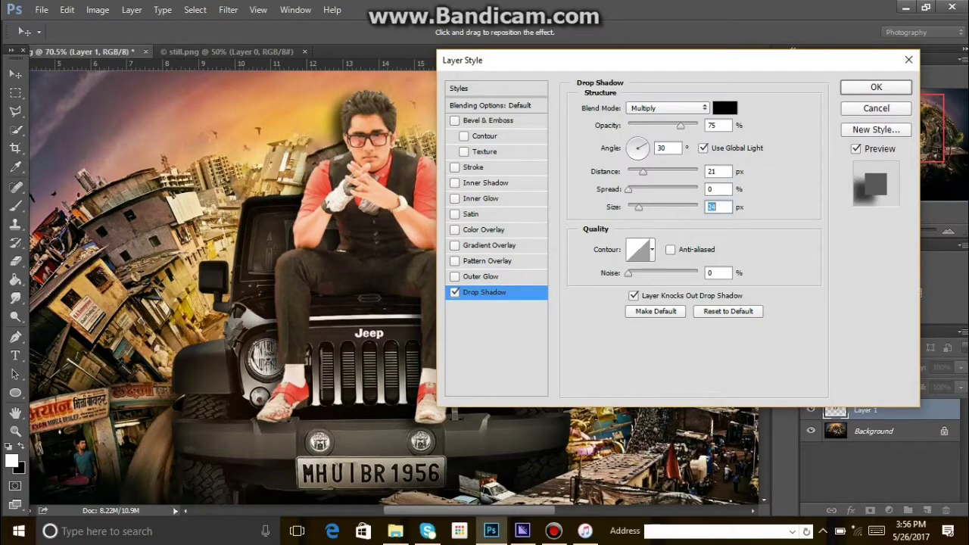
key("Return")
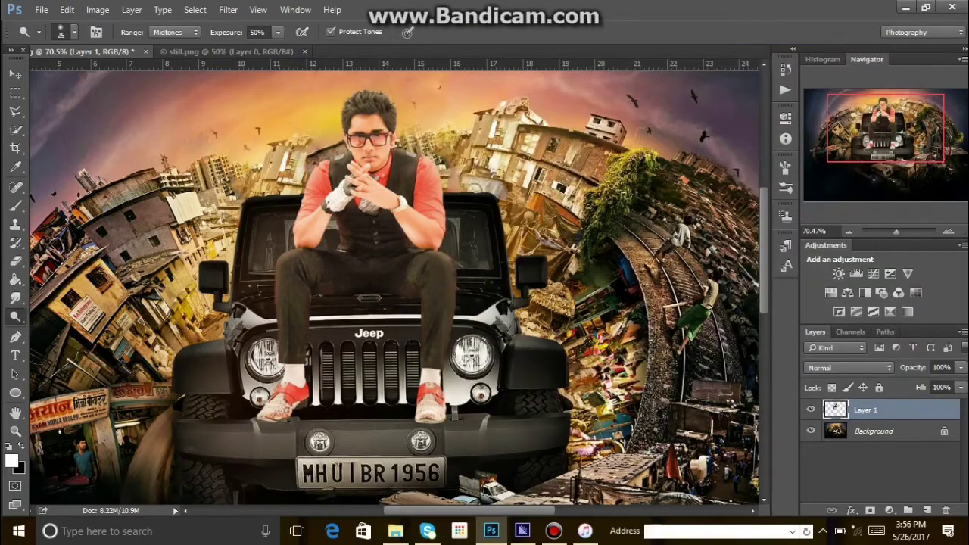
Step: Add a new layer beneath the man's layer and paint soft black shadows under both shoes with a 90 px brush
left_click_drag(371, 454, 417, 454)
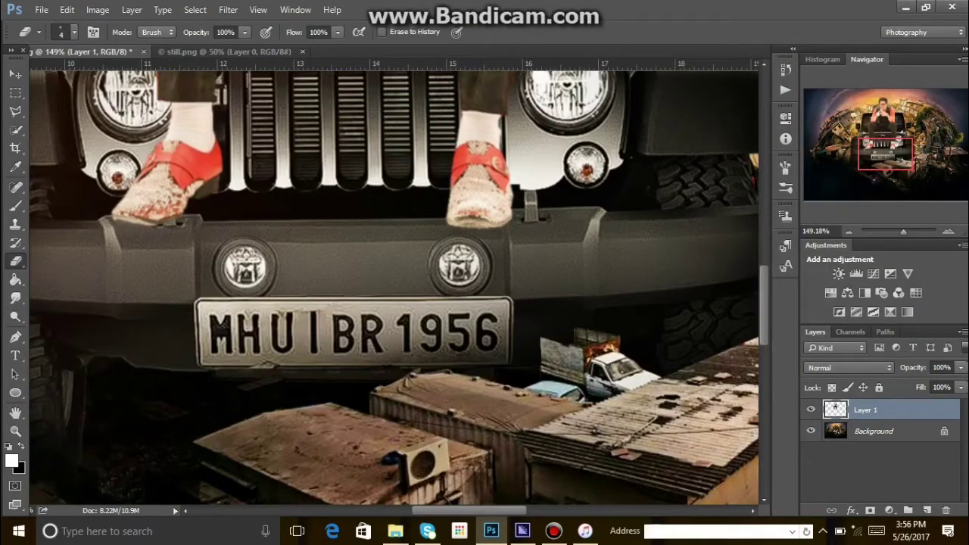
key("b")
left_click(148, 220)
key("ctrl+z")
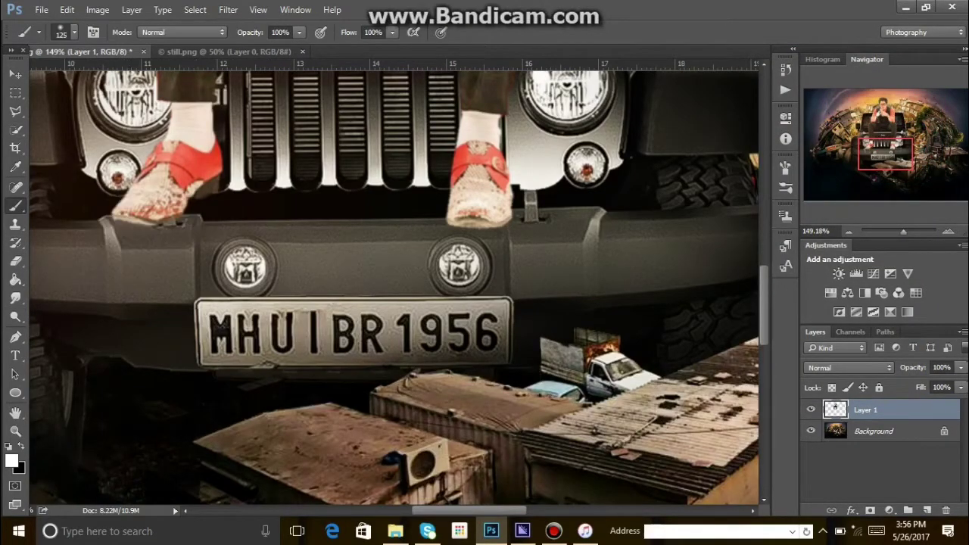
key("ctrl+shift+alt+n")
key("ctrl+bracketleft")
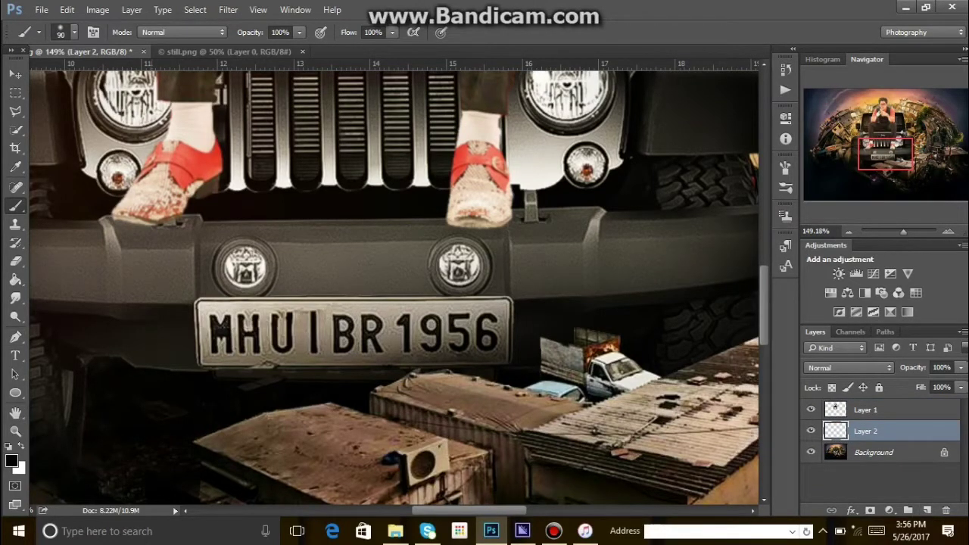
left_click(258, 9)
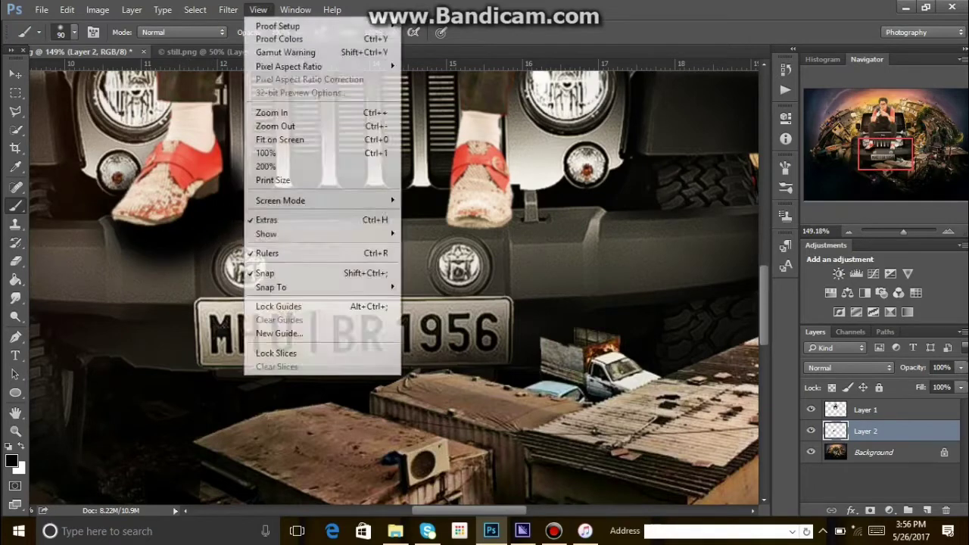
mouse_move(228, 9)
left_click(250, 25)
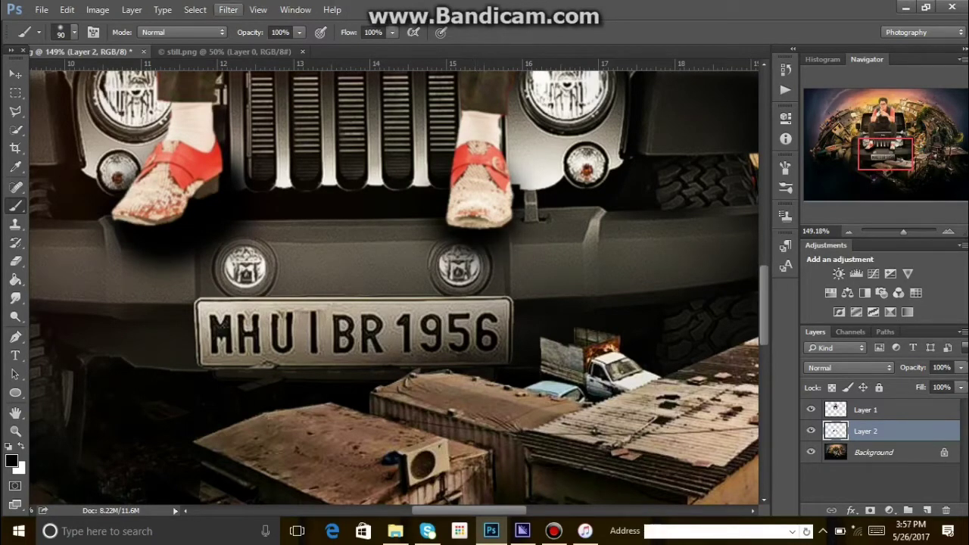
Step: Try a different opacity on the shadow layer and set it back to 100%
left_click(258, 9)
key("Escape")
key("ctrl+0")
scroll(356, 250, "up", 5)
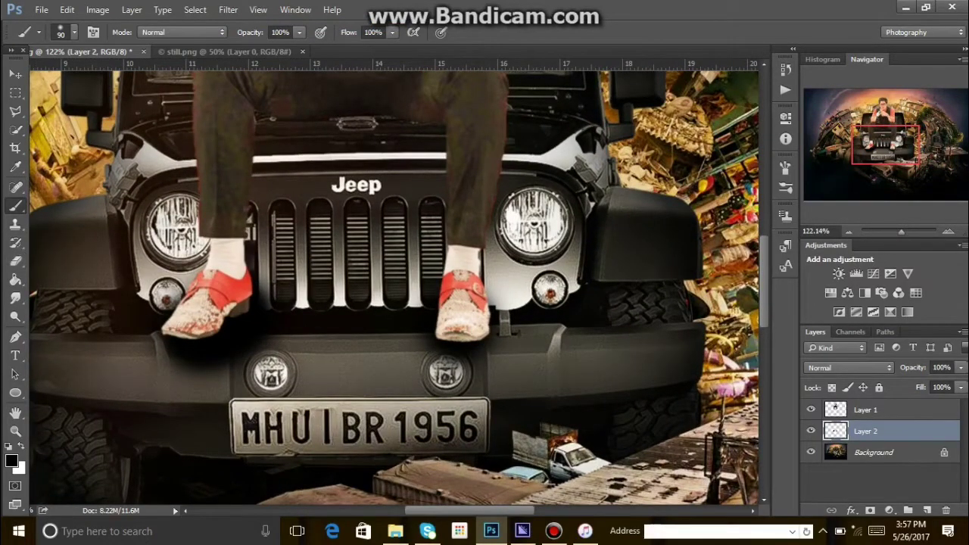
left_click_drag(912, 367, 897, 367)
type("100")
key("Return")
Step: Erase the excess black shadow around the shoe on the image's left on the shadow layer with an 80 px eraser
key("v")
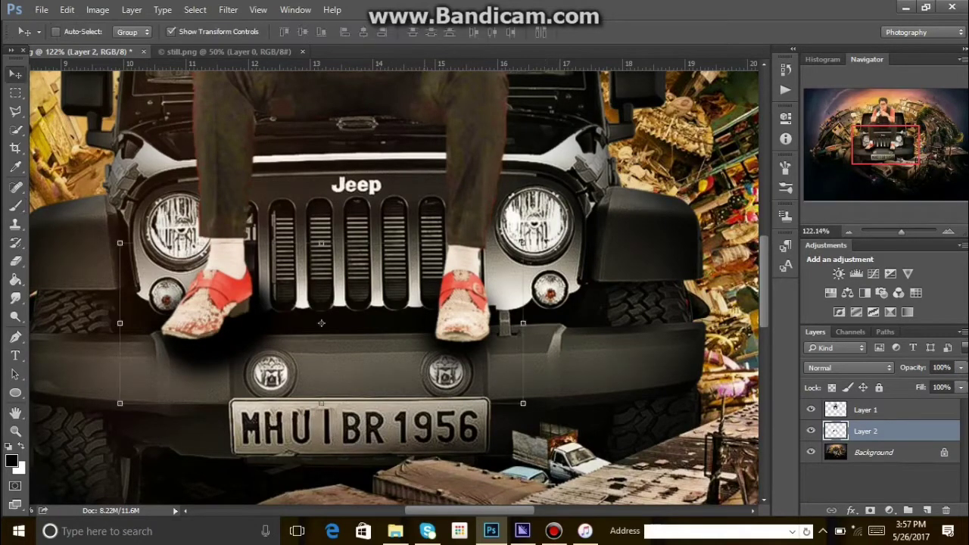
left_click_drag(424, 250, 430, 255)
key("e")
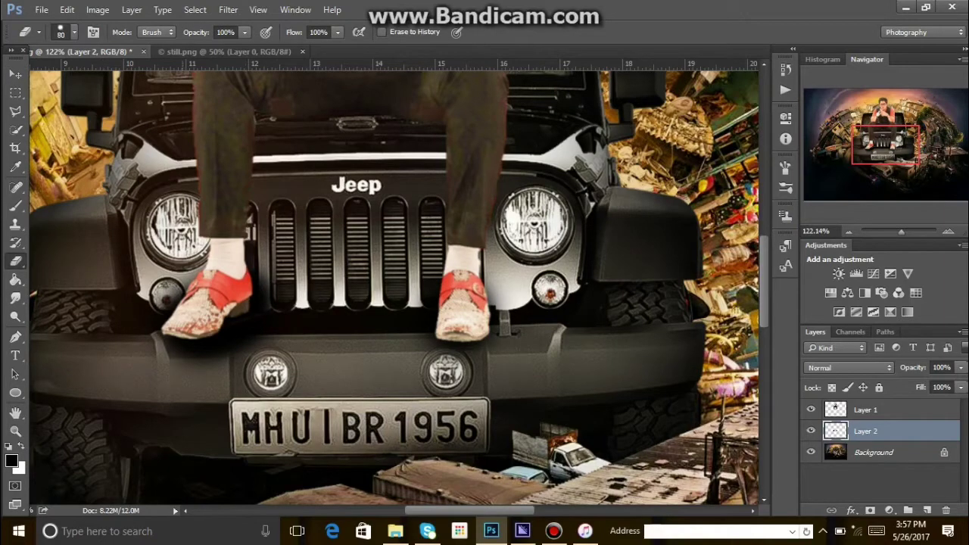
mouse_move(166, 303)
left_mouse_down()
mouse_move(257, 352)
mouse_move(273, 269)
left_mouse_up()
key("b")
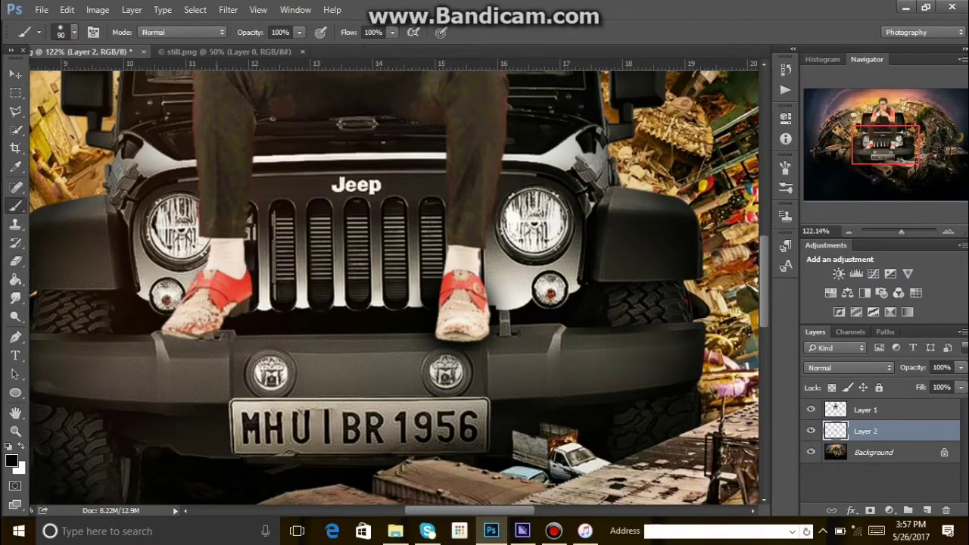
key("e")
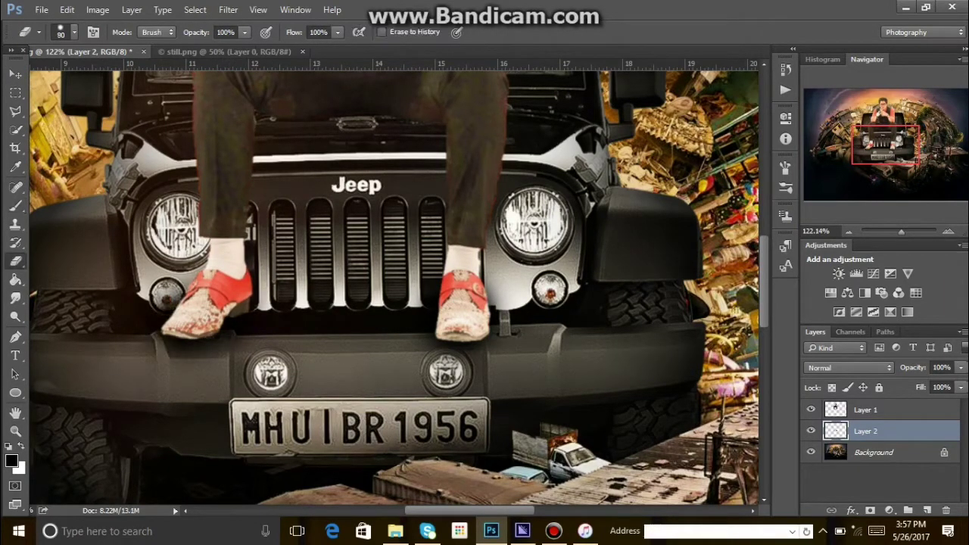
left_click_drag(151, 303, 193, 277)
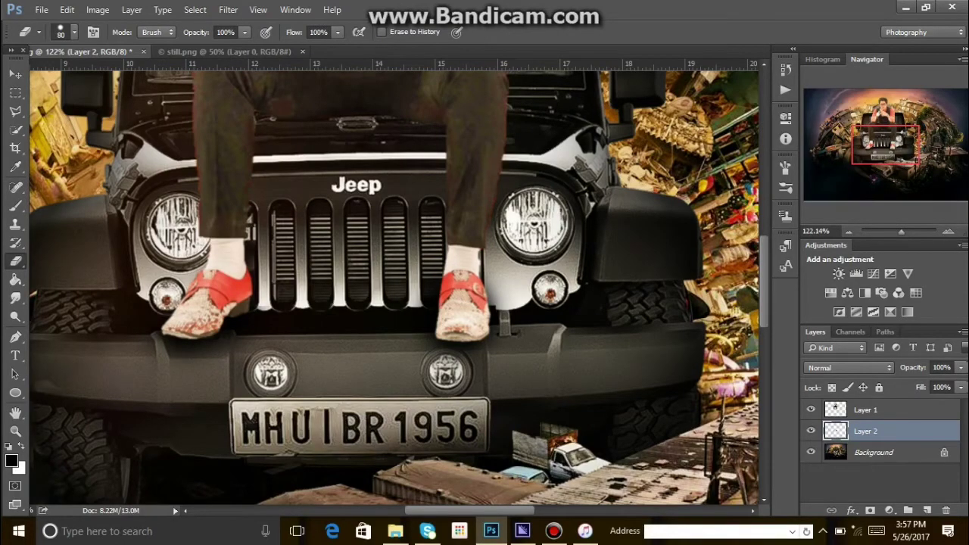
Step: Paint black shadow with a 90 px brush on the layer beneath the man, across the hood between and beside his legs
scroll(387, 302, "down", 5)
scroll(387, 303, "up", 5)
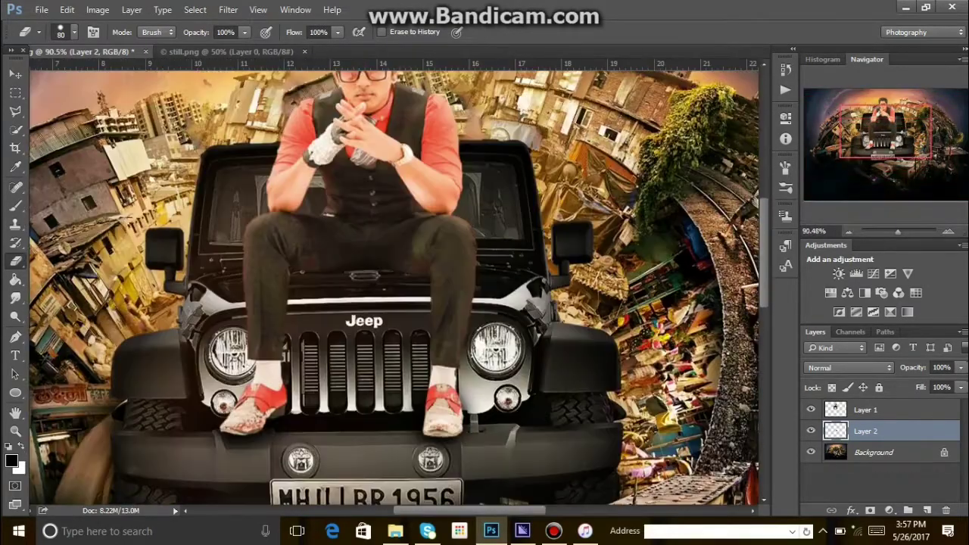
left_click(866, 410)
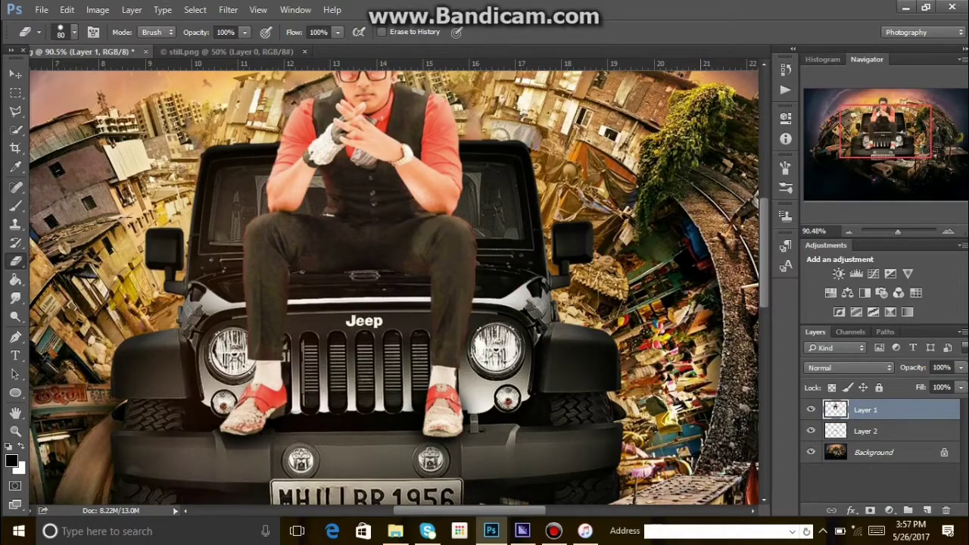
left_click(553, 531)
left_click(490, 531)
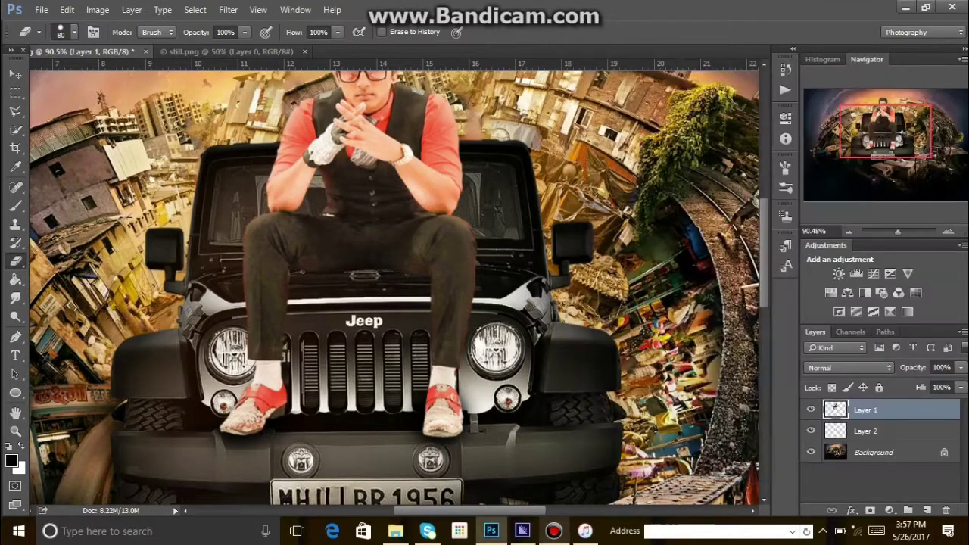
key("b")
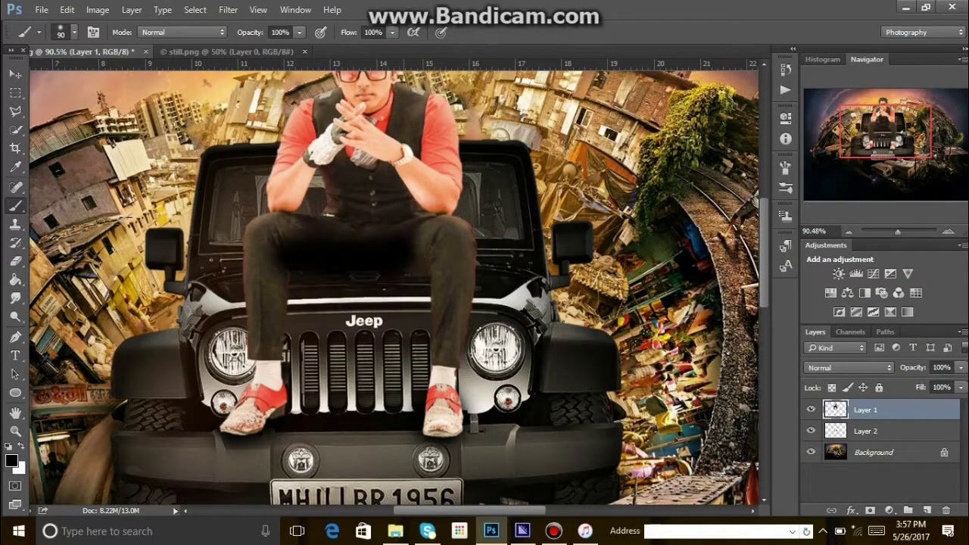
key("alt+bracketleft")
left_click_drag(292, 281, 416, 279)
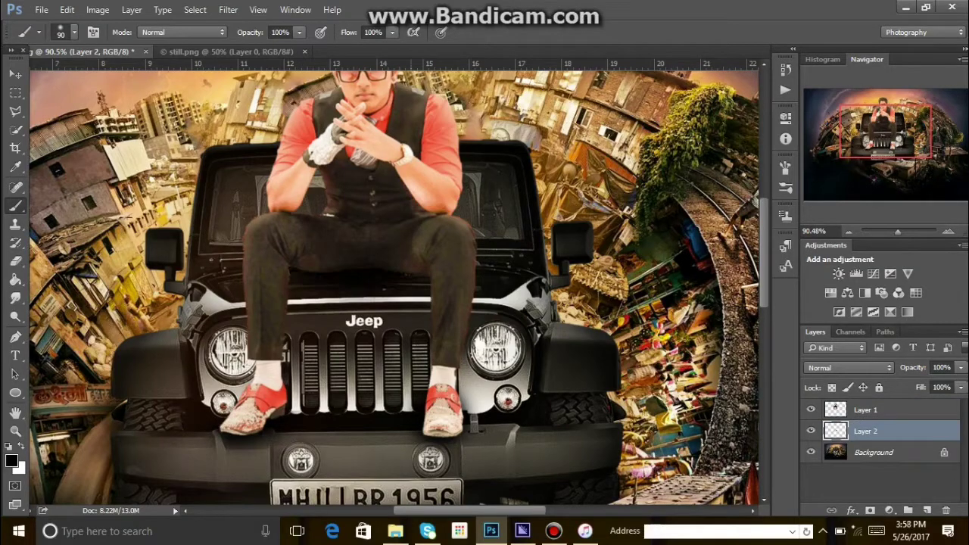
left_click_drag(484, 251, 488, 287)
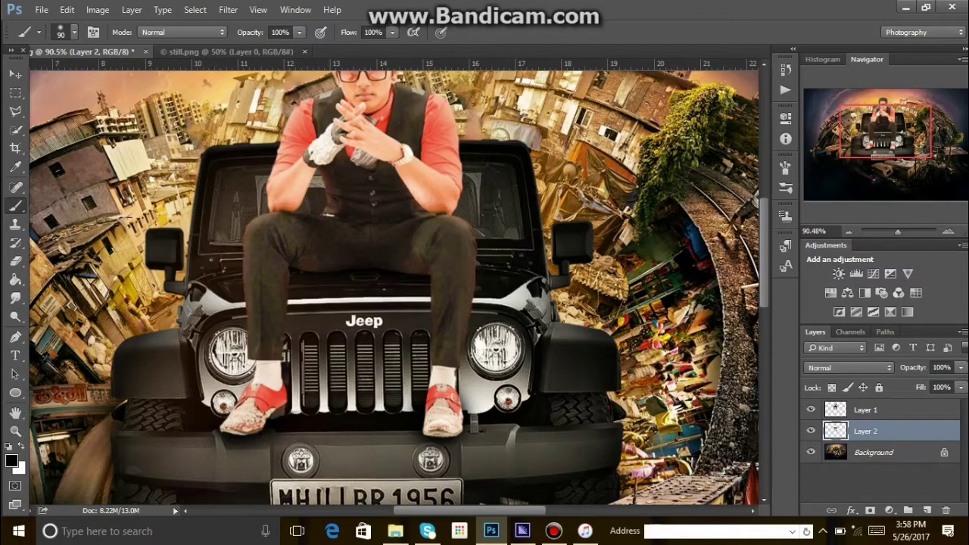
Step: Draw a text box across the lower part of the image and set its Rhinos rocks Regular text to 193.34 pt
key("ctrl+0")
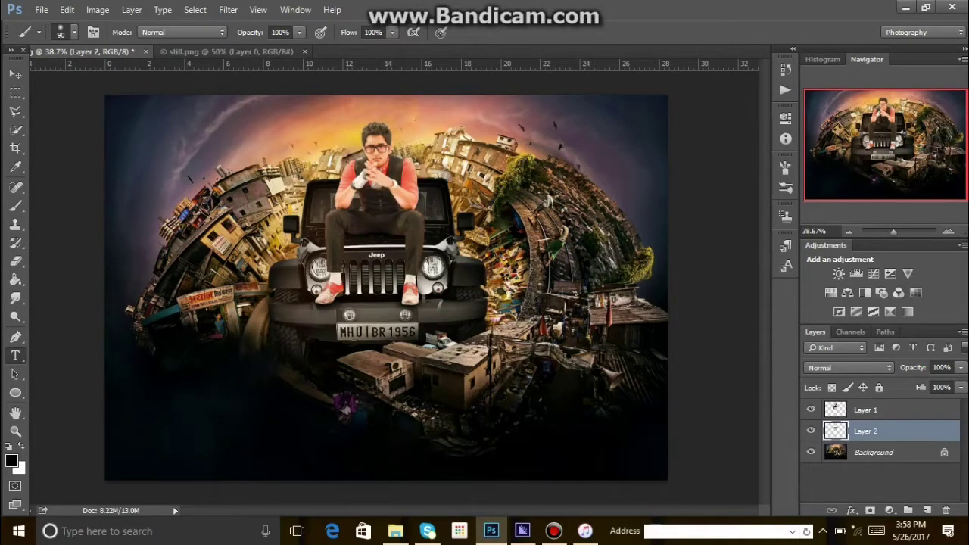
left_click(15, 355)
left_click_drag(100, 234, 600, 458)
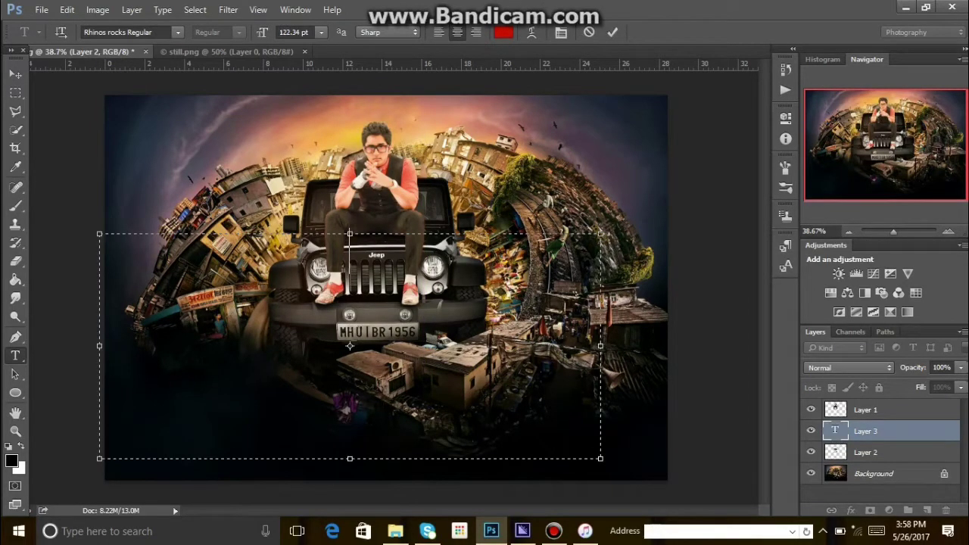
left_click(278, 32)
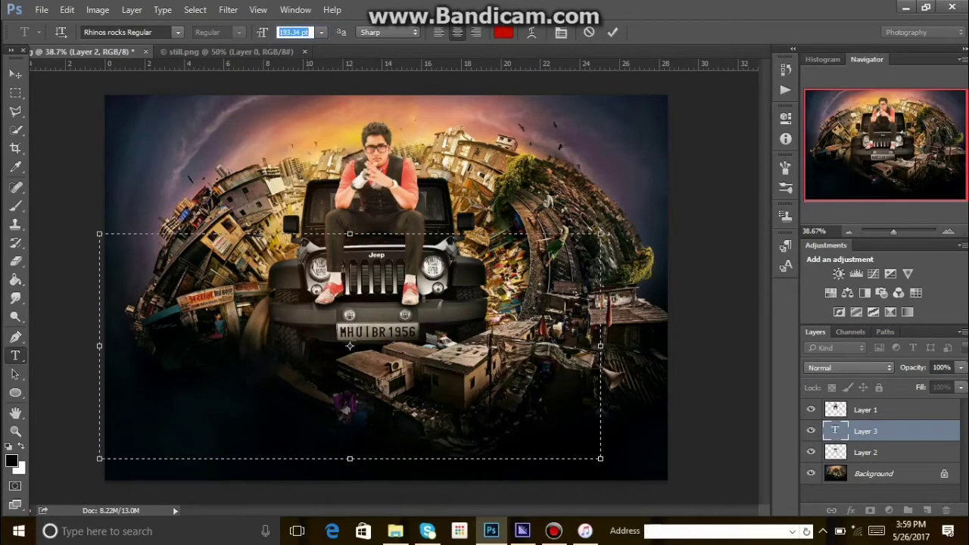
key("Return")
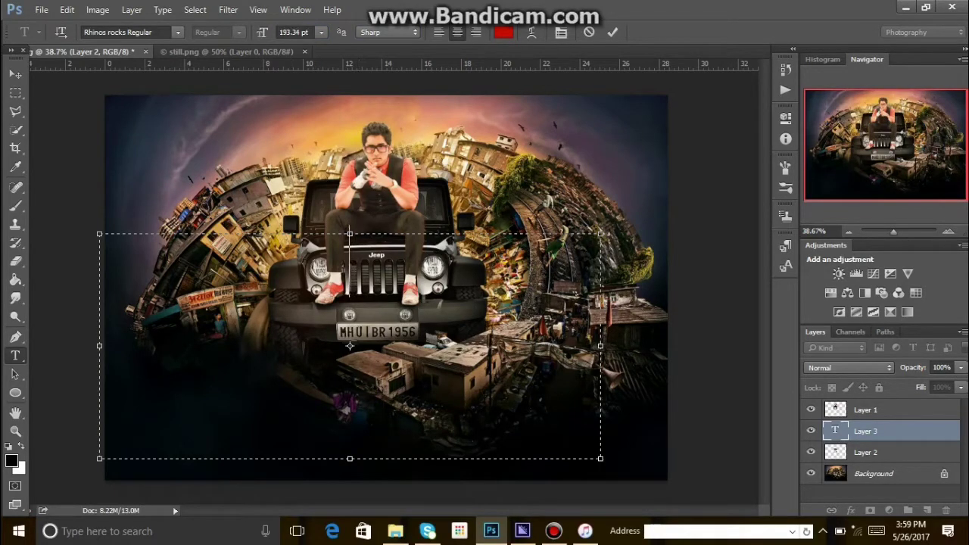
left_click(129, 32)
left_click(177, 31)
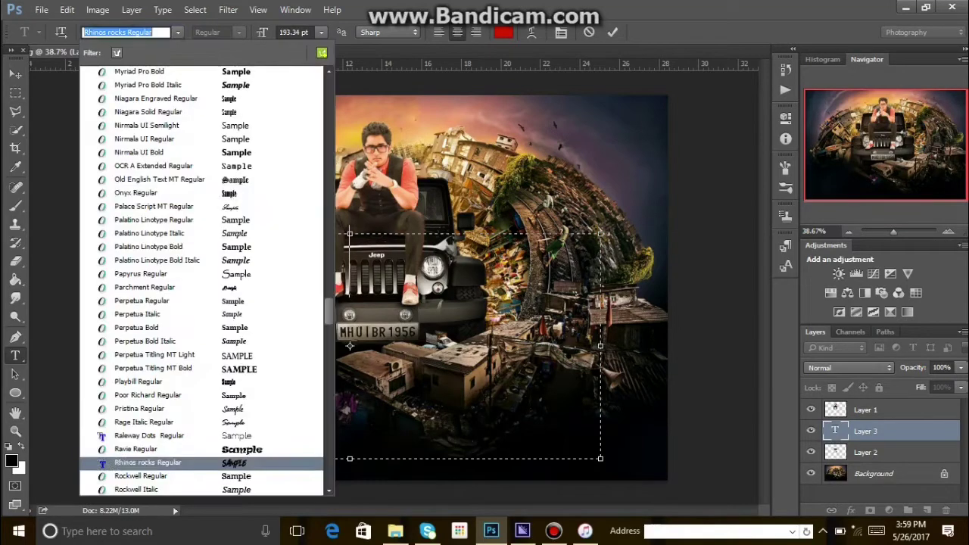
key("Escape")
key("Return")
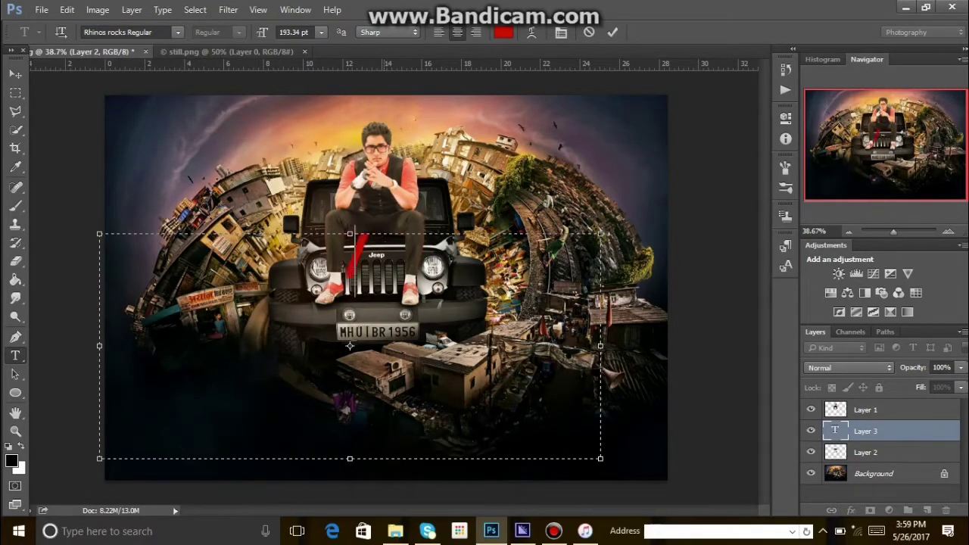
Step: Left-align the text and clear the trial letters from the text box
key("BackSpace")
type("THANK")
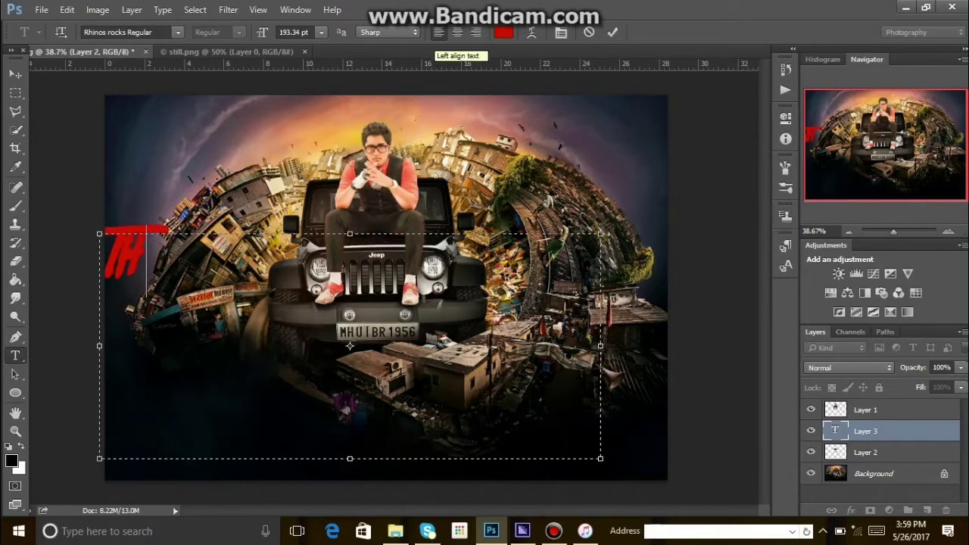
key("BackSpace")
key("BackSpace")
key("BackSpace")
key("BackSpace")
key("BackSpace")
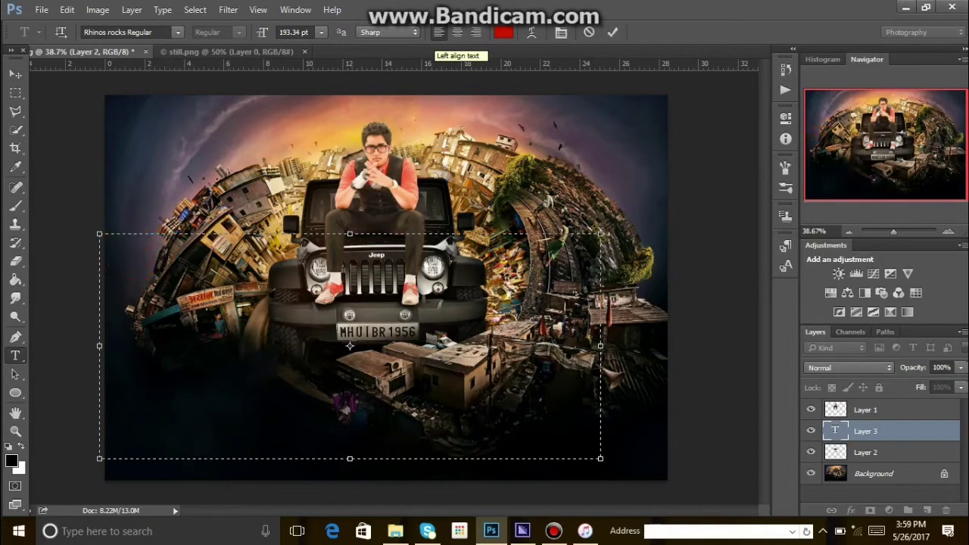
Step: Enter SID as the red title, commit it and move it beside the jeep's front bumper, on the image's left
type("SID")
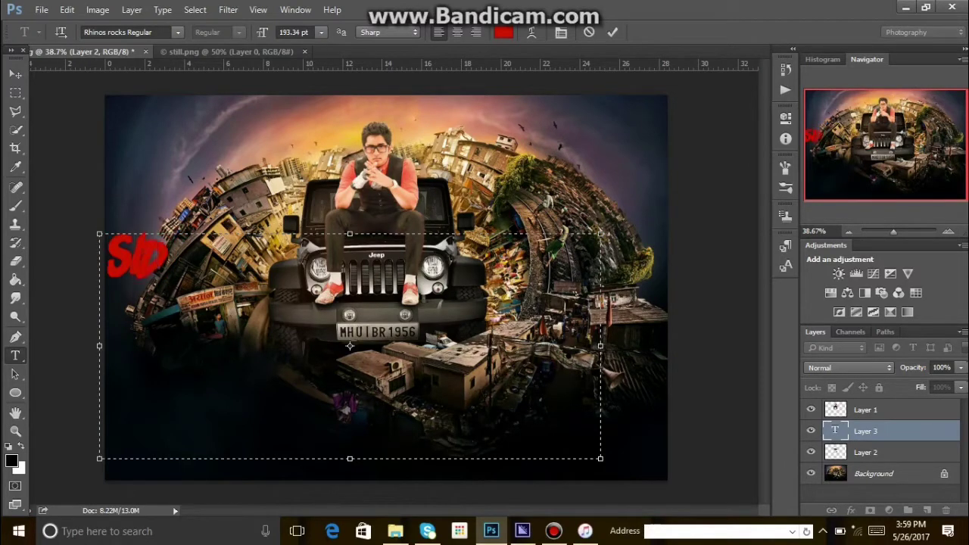
key("BackSpace")
key("BackSpace")
type("I")
left_click(613, 32)
key("v")
left_click_drag(136, 253, 270, 339)
Step: Scale the SID title to 144%, rotate it -21.5 degrees and place it in the dark area below the jeep's left side
key("ctrl+t")
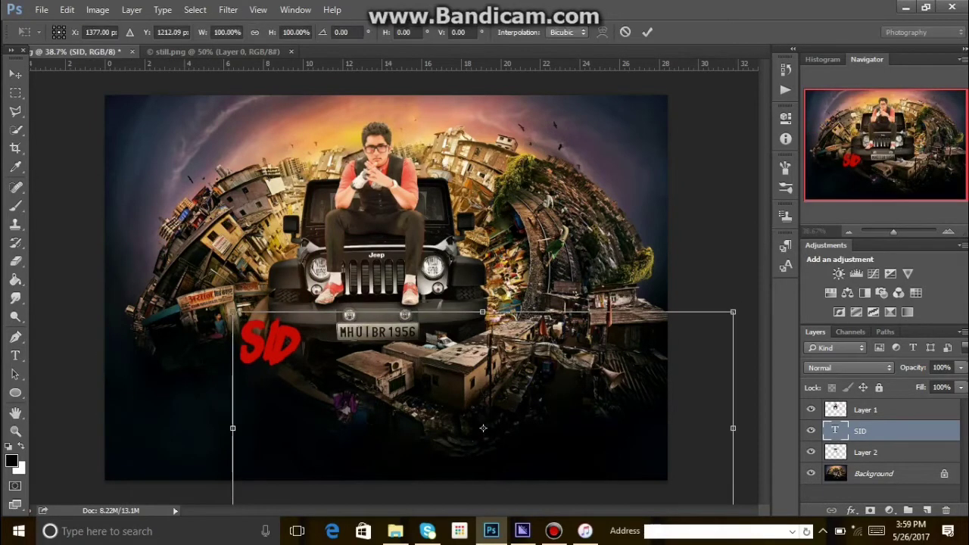
left_click_drag(749, 303, 703, 224)
left_click(254, 32)
left_click_drag(272, 32, 295, 32)
left_click_drag(483, 428, 548, 393)
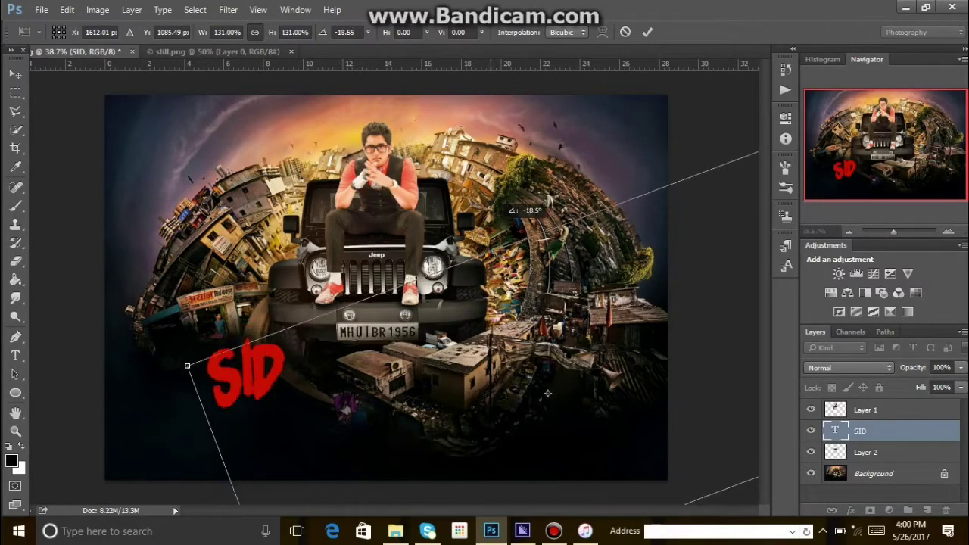
left_click_drag(505, 205, 499, 195)
left_click_drag(477, 266, 469, 256)
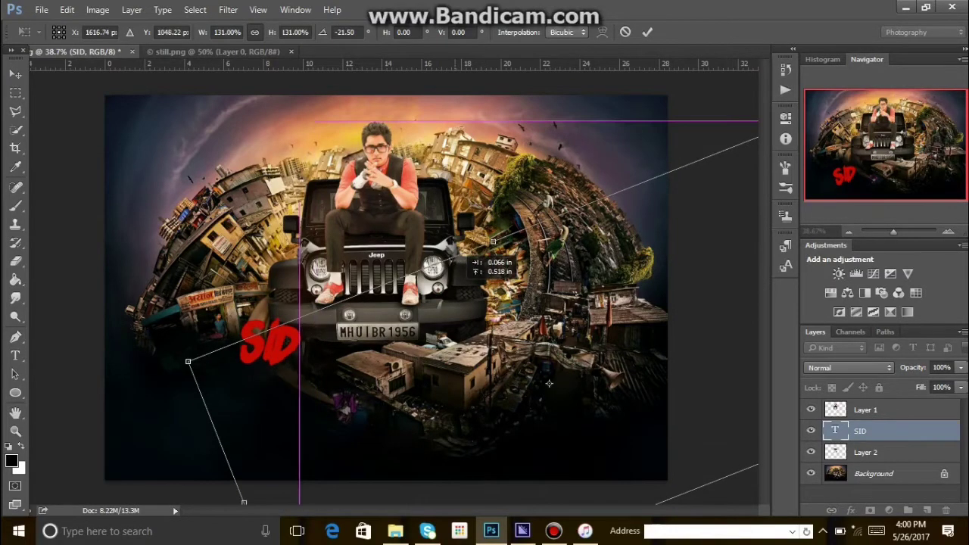
left_click_drag(549, 384, 582, 377)
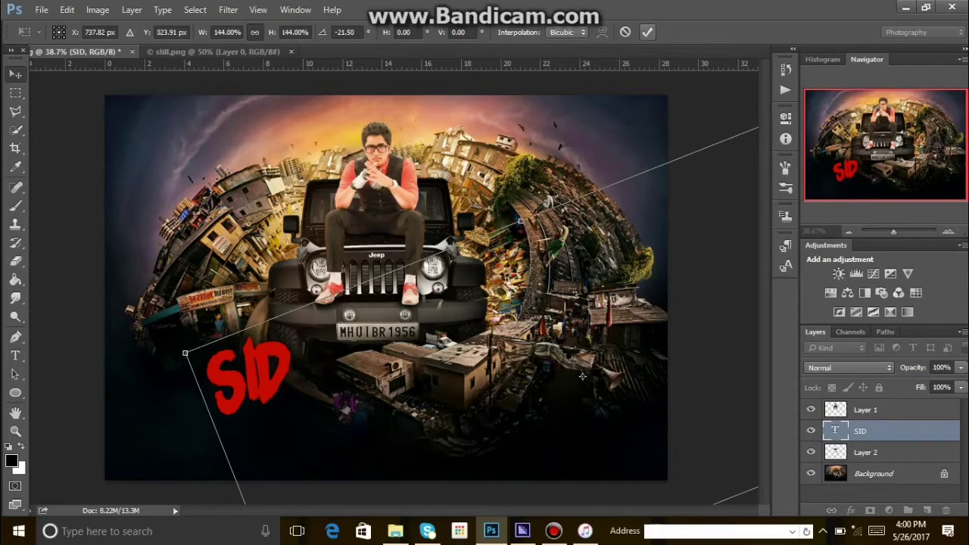
key("Return")
Step: Duplicate the man's layer and convert the copy to black and white with Threshold, raising the level until the trousers turn solid black
left_click(369, 213, "ctrl")
key("ctrl+j")
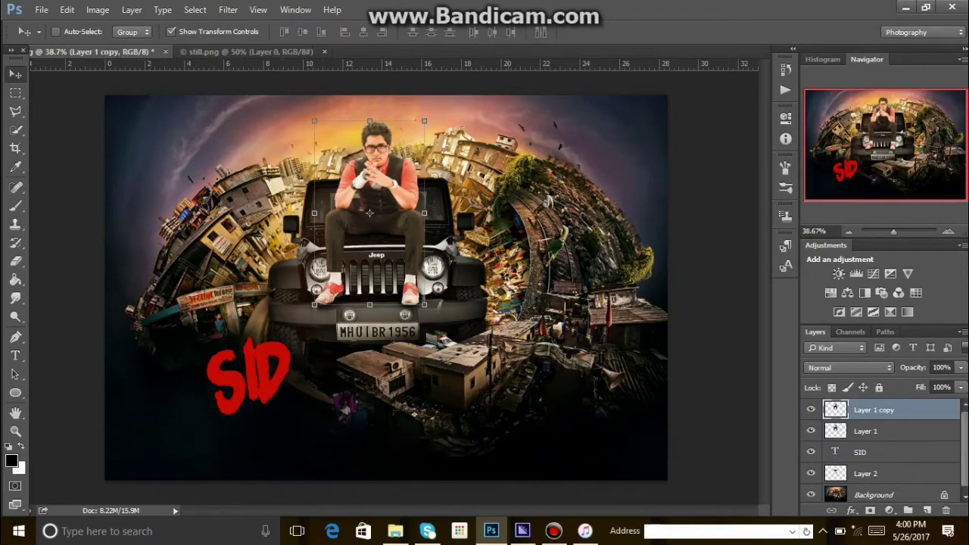
left_click(66, 9)
left_click(67, 9)
left_click(98, 9)
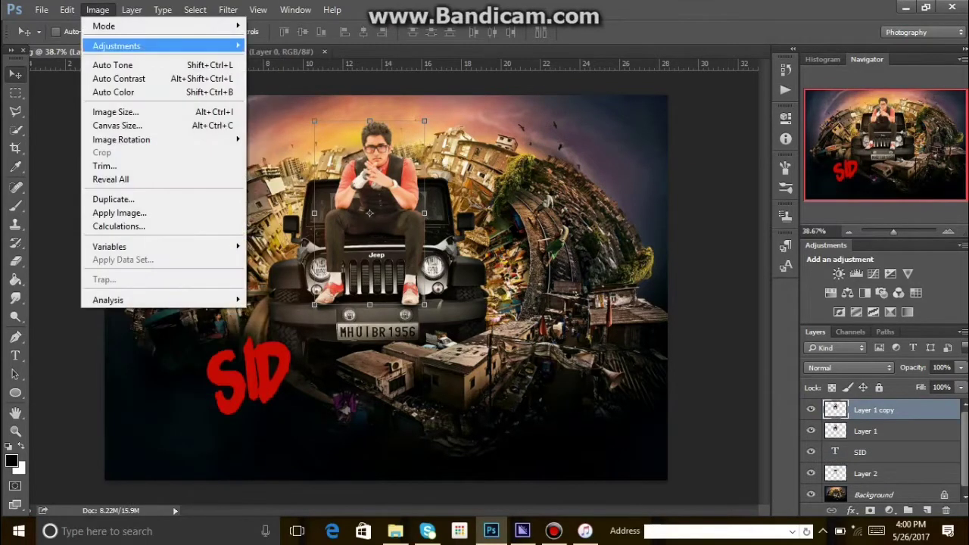
mouse_move(116, 45)
left_click(277, 233)
type("81")
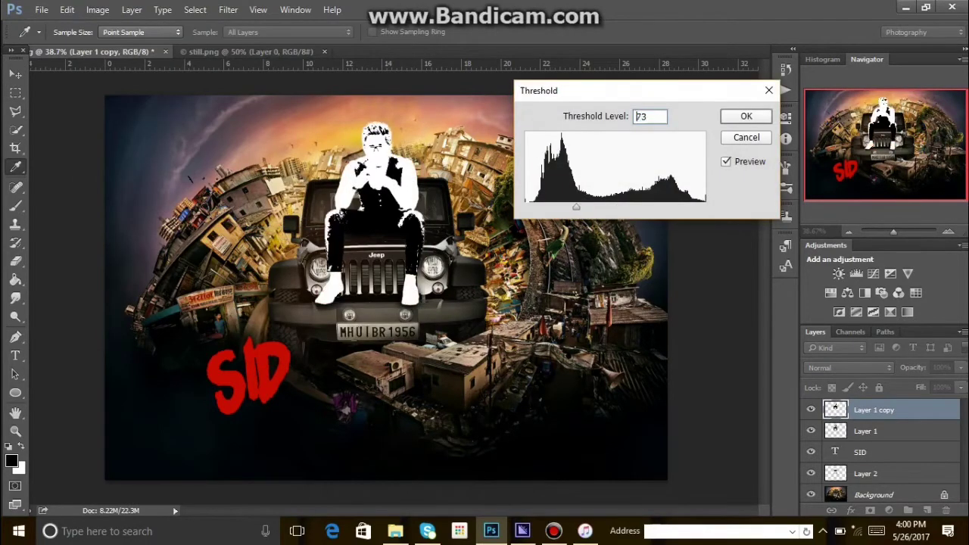
key("shift+Up")
key("shift+Up")
key("Up")
key("Up")
key("Return")
key("v")
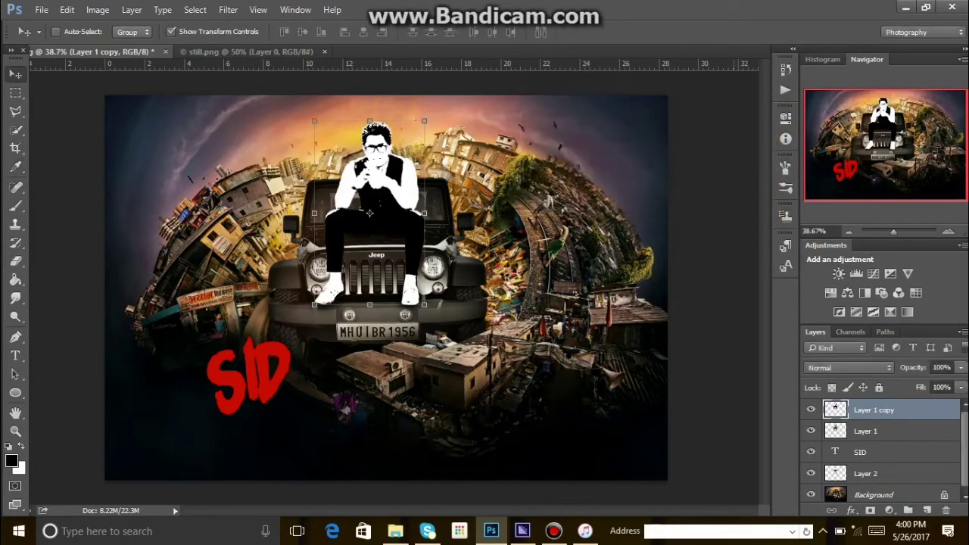
key("e")
mouse_move(408, 271)
left_mouse_down()
mouse_move(407, 247)
mouse_move(334, 240)
left_mouse_up()
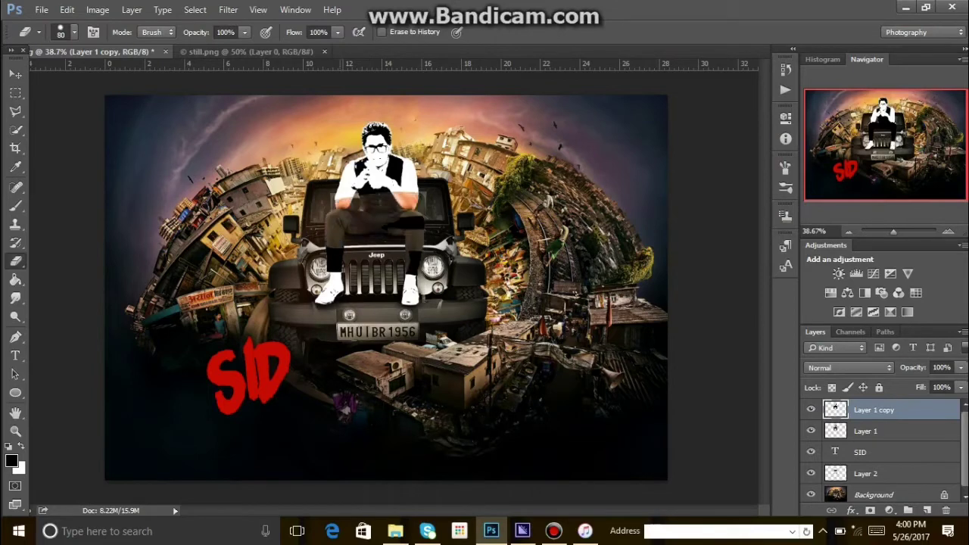
left_click_drag(411, 280, 328, 297)
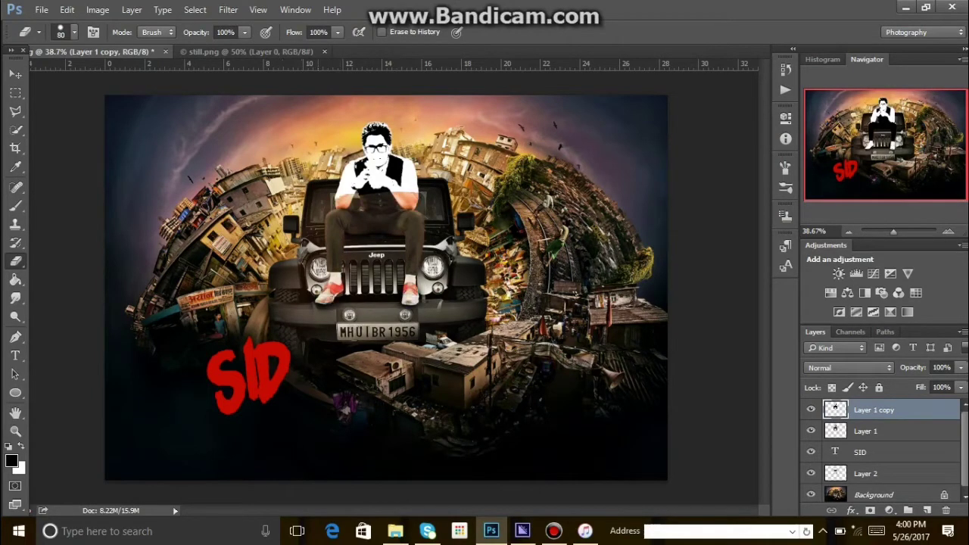
key("ctrl+alt+z")
key("ctrl+alt+z")
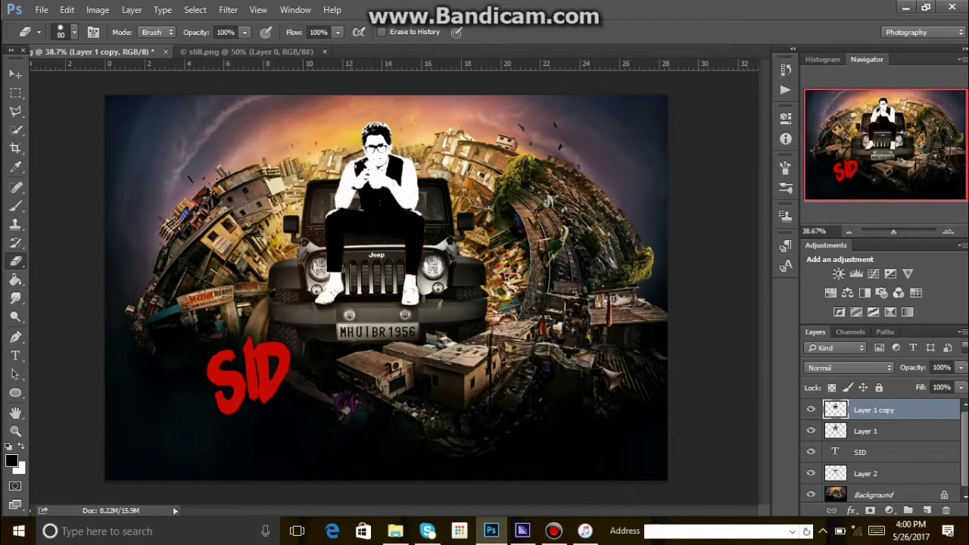
Step: Erase everything except the head from the black-and-white copy, using a 24 px eraser for the shoulders and collar around the face
mouse_move(409, 216)
left_mouse_down()
mouse_move(330, 223)
mouse_move(415, 227)
mouse_move(333, 269)
left_mouse_up()
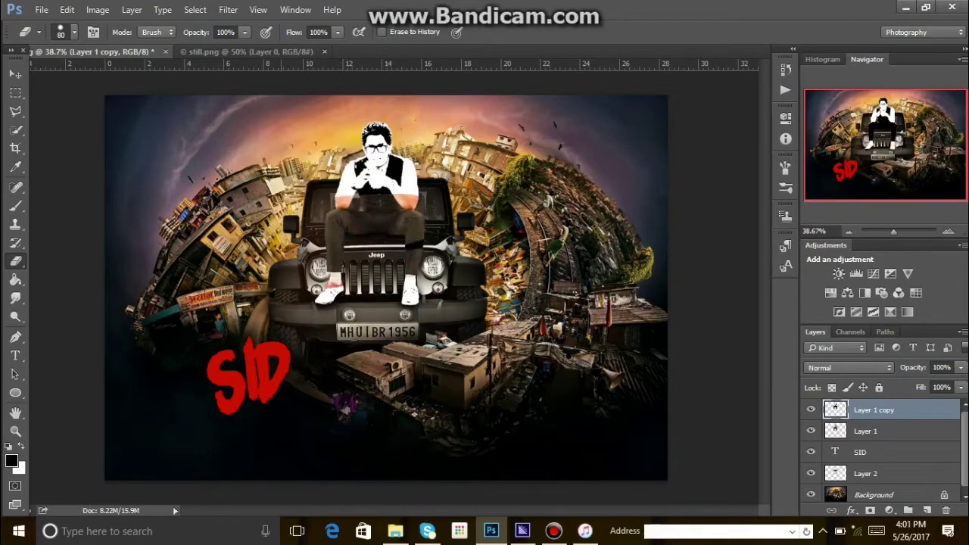
mouse_move(415, 189)
left_mouse_down()
mouse_move(337, 175)
mouse_move(416, 168)
left_mouse_up()
scroll(385, 288, "up", 5)
scroll(394, 288, "up", 5)
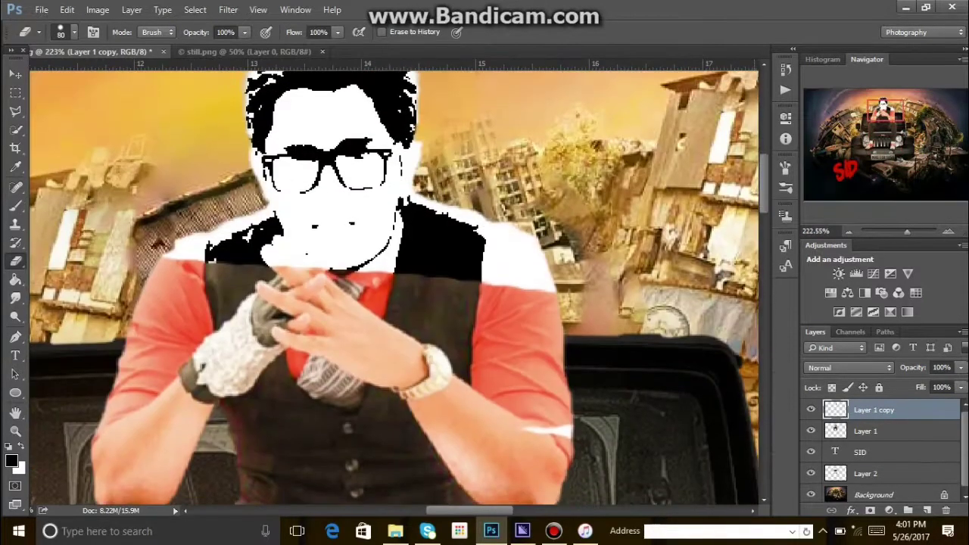
left_click(73, 31)
type("24")
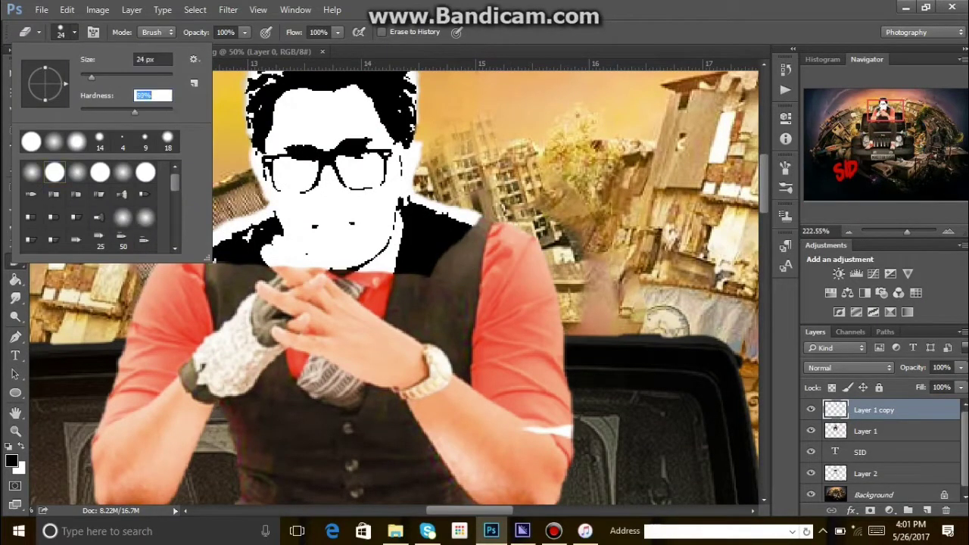
key("Return")
mouse_move(473, 219)
left_mouse_down()
mouse_move(431, 257)
mouse_move(393, 215)
mouse_move(383, 257)
left_mouse_up()
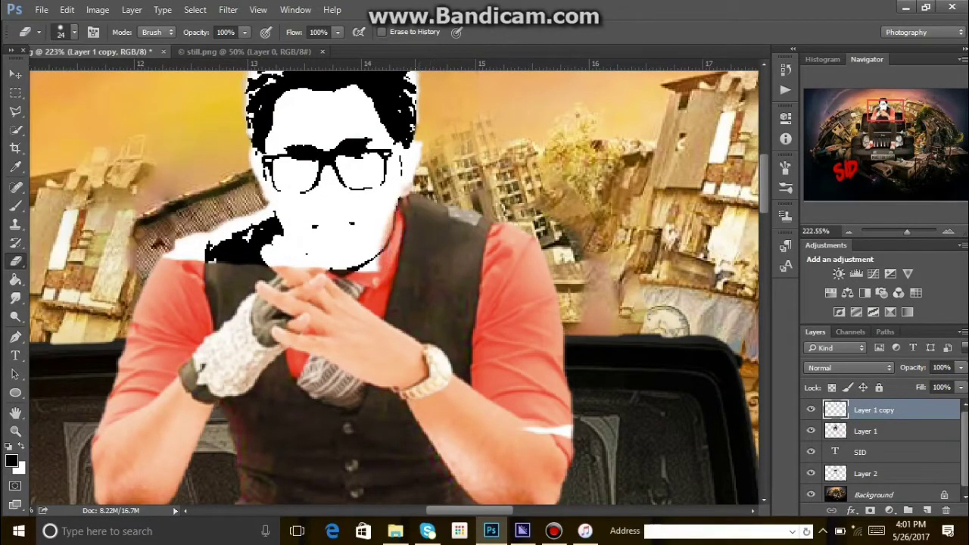
mouse_move(318, 257)
left_mouse_down()
mouse_move(272, 242)
mouse_move(261, 216)
mouse_move(200, 231)
mouse_move(227, 257)
left_mouse_up()
key("ctrl+0")
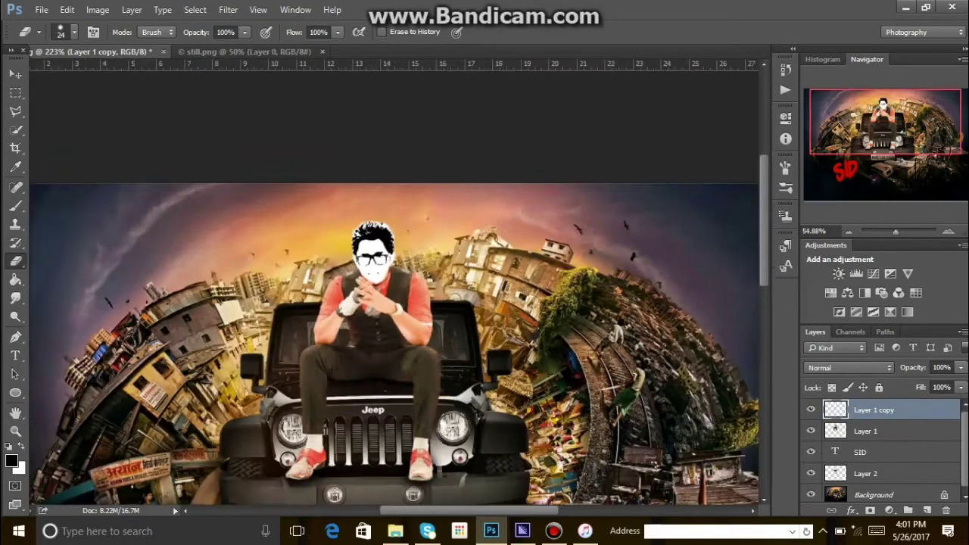
Step: Move the black-and-white face into the dark area left of the SID title, scale it to 162% and rotate it about -12.4 degrees
key("v")
left_click_drag(318, 274, 247, 370)
key("ctrl+t")
type("162")
key("Return")
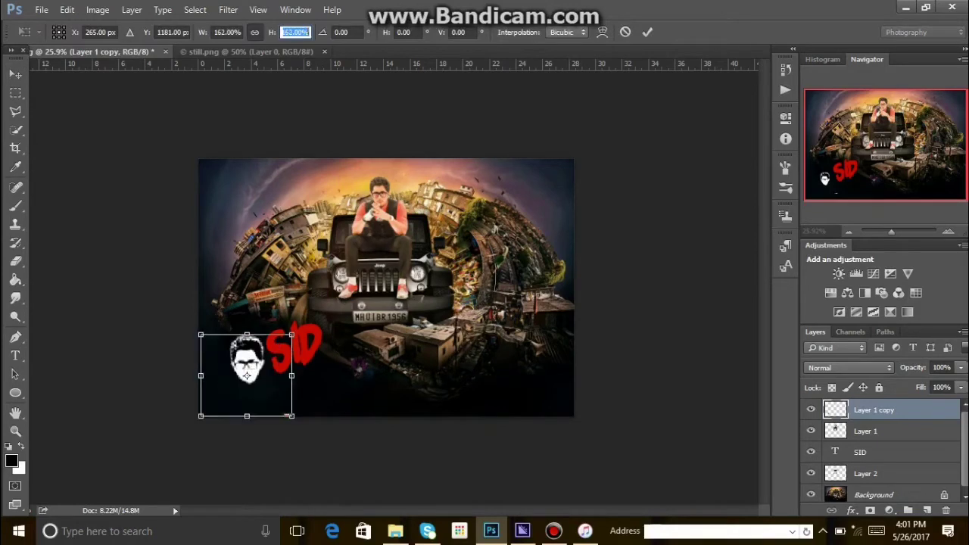
left_click_drag(297, 327, 281, 322)
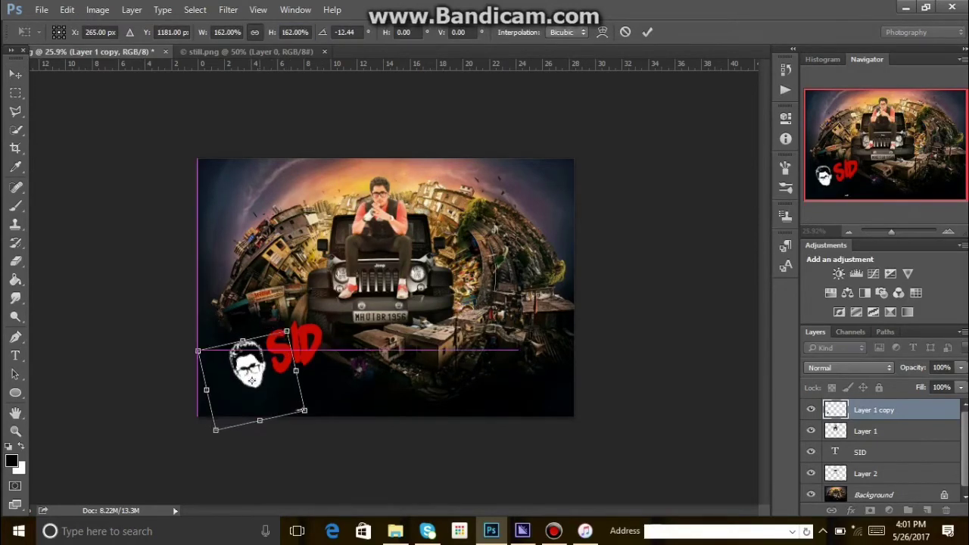
left_click_drag(247, 375, 252, 386)
key("Return")
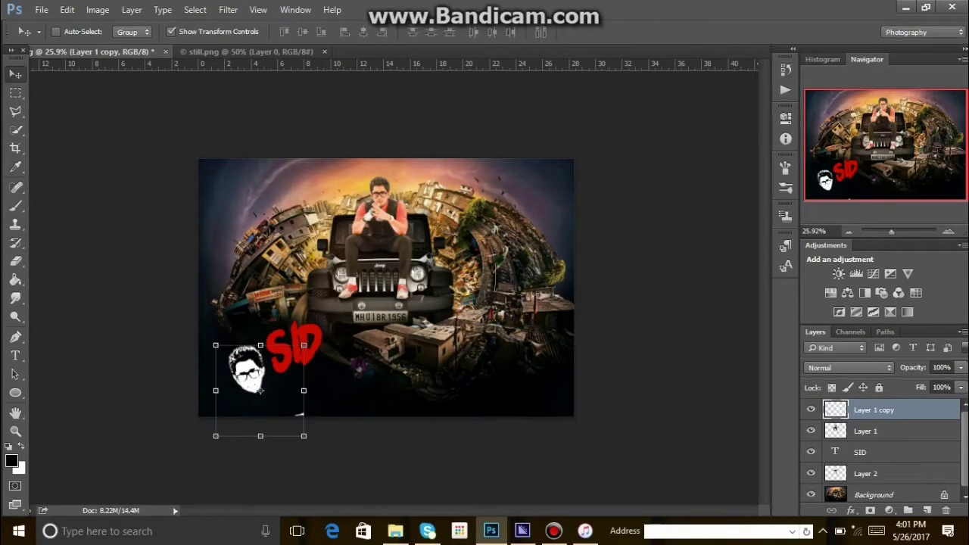
Step: Colorize the face's dark areas red with Hue/Saturation, using hue 354, saturation 100 and a raised lightness
left_click(97, 10)
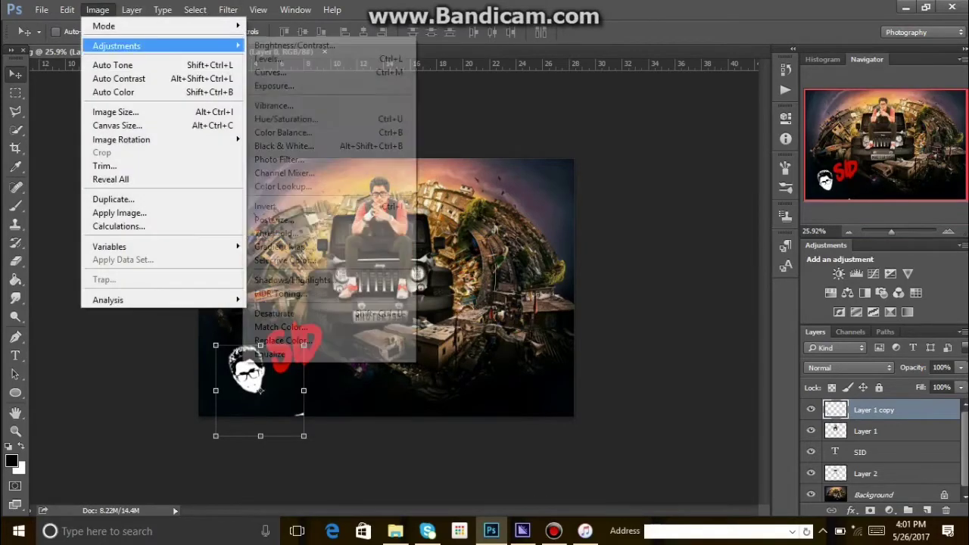
left_click(303, 119)
left_click(752, 280)
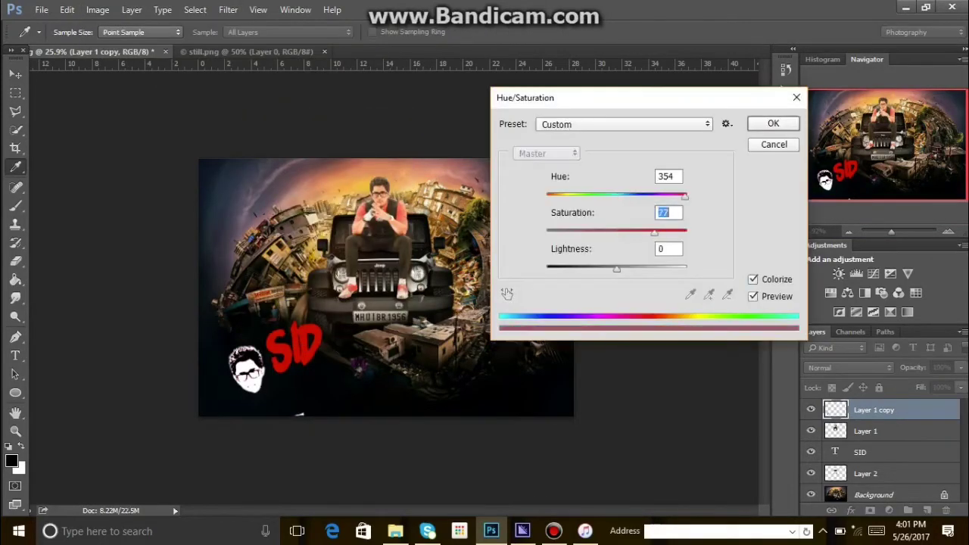
key("shift+Up")
key("shift+Up")
key("shift+Up")
key("Tab")
key("shift+Up")
key("shift+Up")
key("shift+Up")
key("Up")
key("Up")
key("Up")
key("Up")
key("Up")
key("Up")
key("Up")
key("Up")
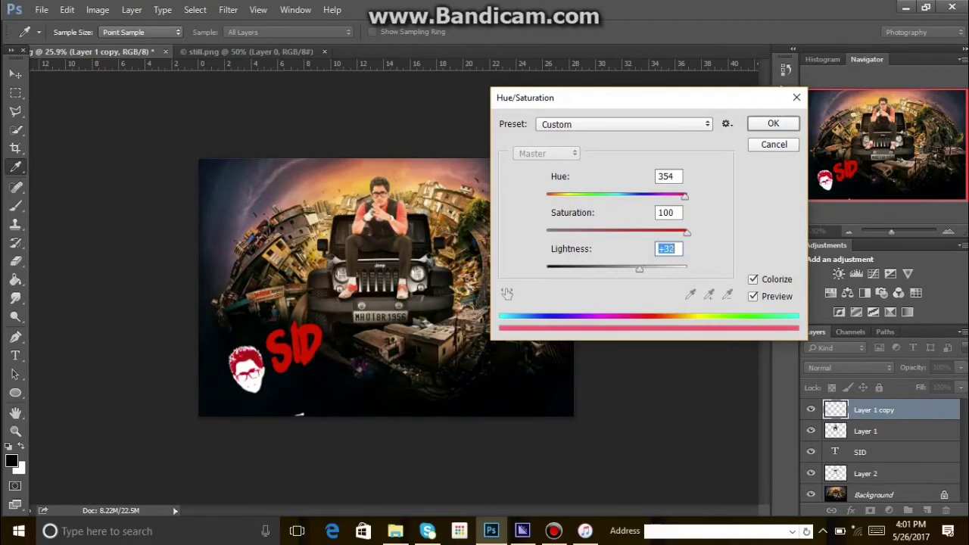
key("shift+Up")
key("Up")
key("Up")
key("Up")
key("Return")
Step: Try several blending modes on the face layer, including Multiply and Lighten, and settle on Screen
key("v")
left_click(847, 368)
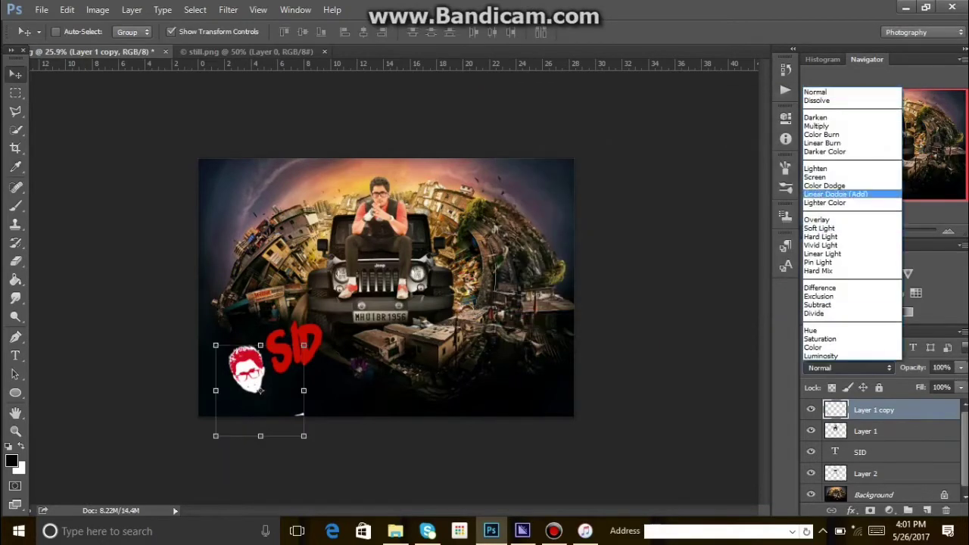
left_click(838, 193)
left_click(848, 367)
left_click(839, 206)
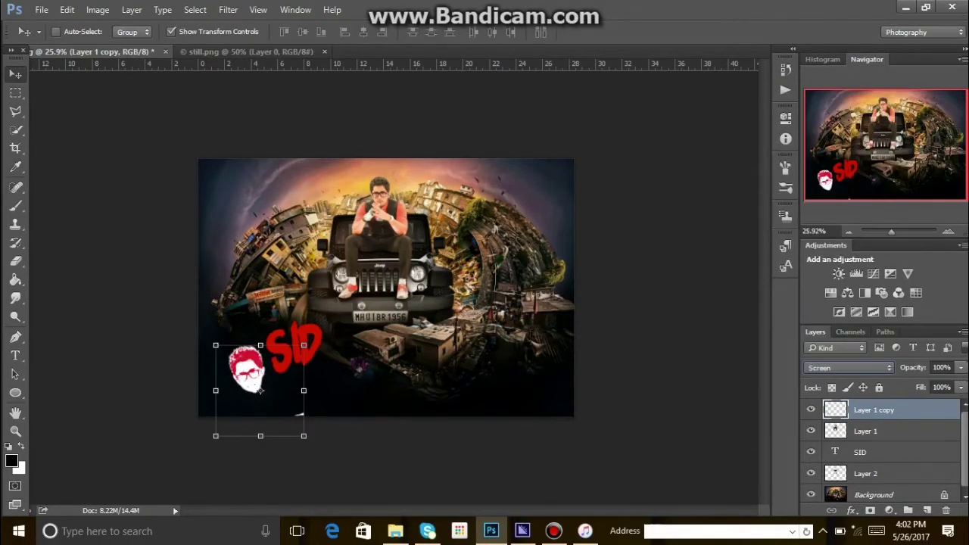
left_click(848, 367)
left_click(839, 138)
left_click(848, 367)
left_click(839, 145)
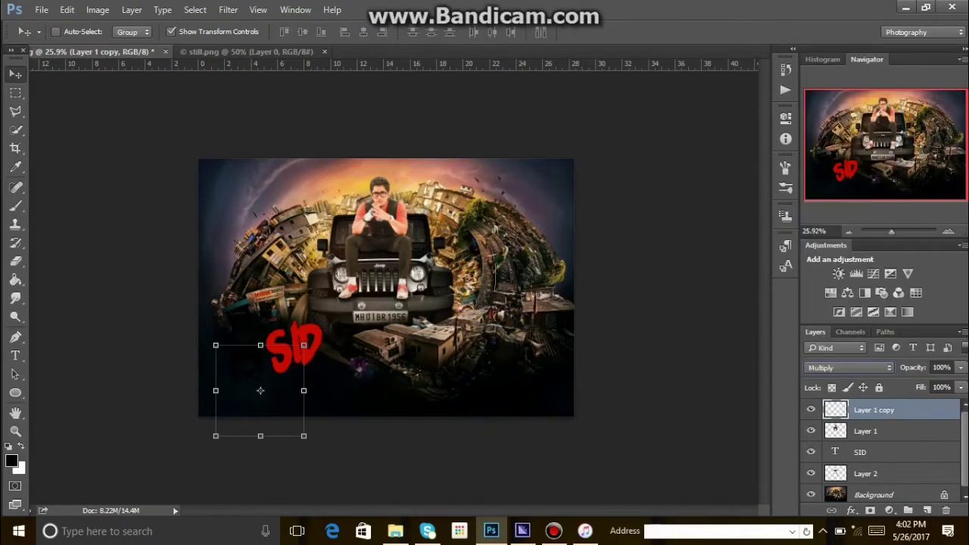
left_click(848, 367)
left_click(839, 173)
left_click(848, 367)
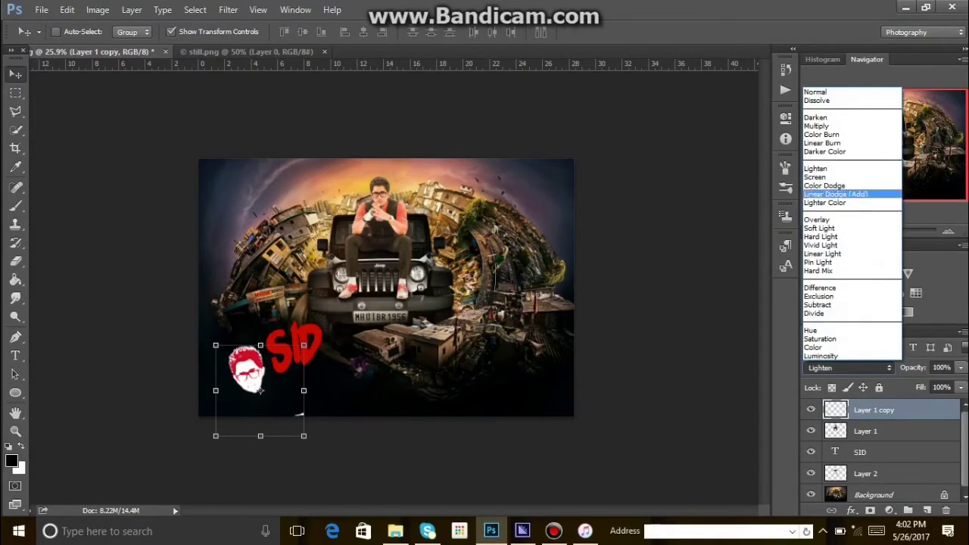
left_click(838, 182)
Step: Select the white areas of the face and hair with the Magic Wand
scroll(386, 287, "up", 5)
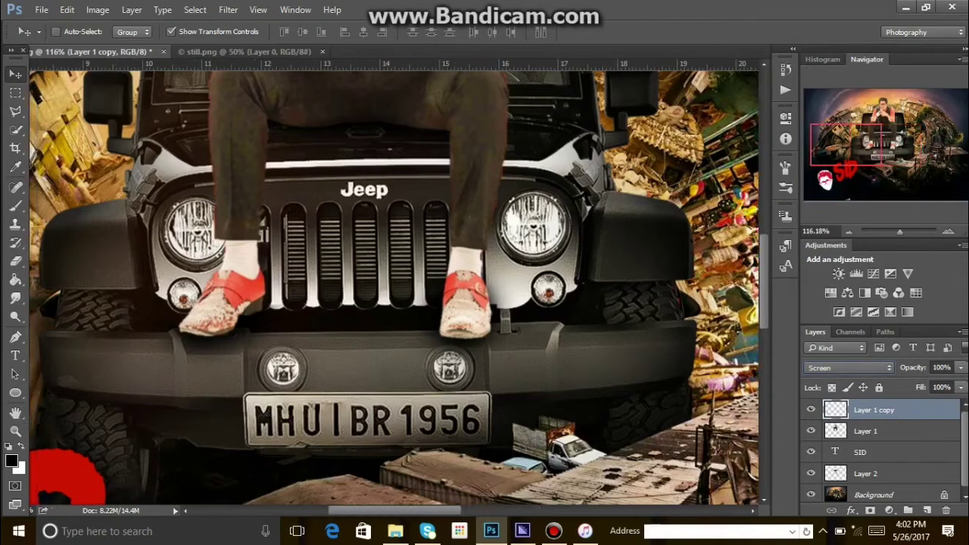
scroll(328, 446, "left", 5)
scroll(328, 445, "down", 5)
left_click(15, 129)
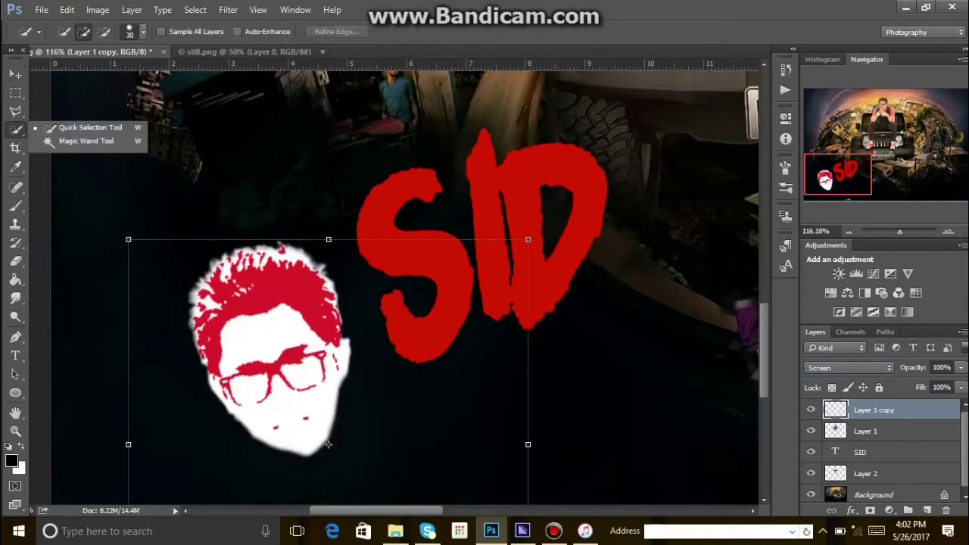
left_click(91, 139)
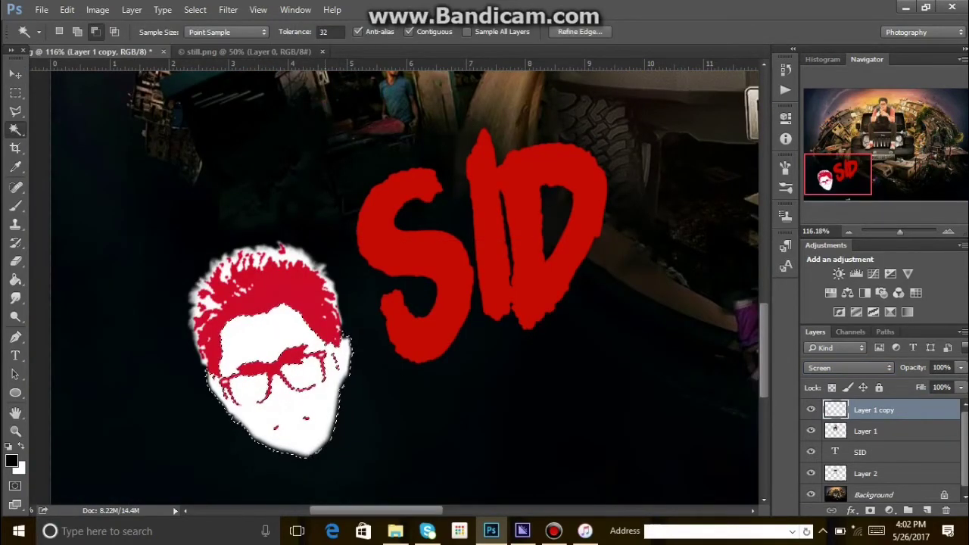
left_click(227, 379, "shift")
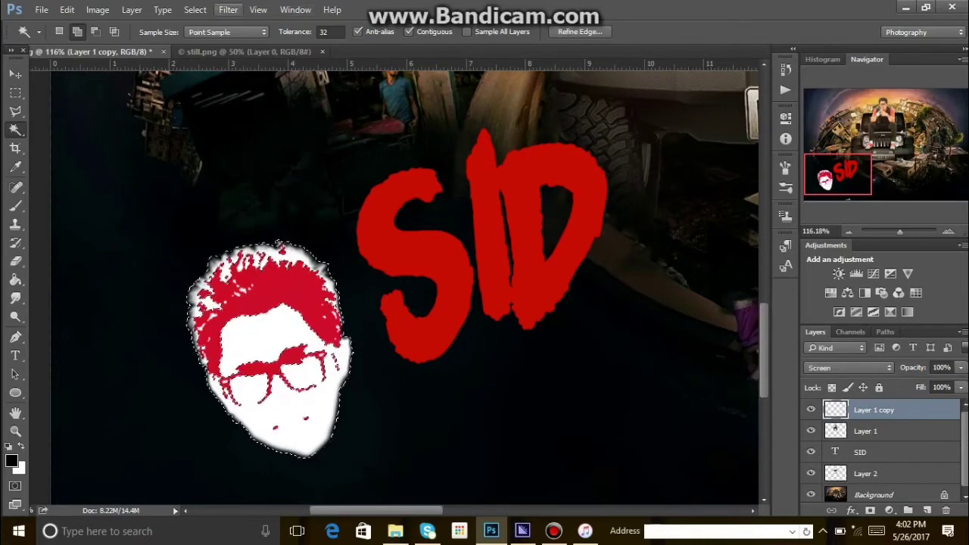
Step: Try inverting the selection and copying it to a new layer, and undo the copy
left_click(194, 9)
left_click(195, 9)
left_click(195, 10)
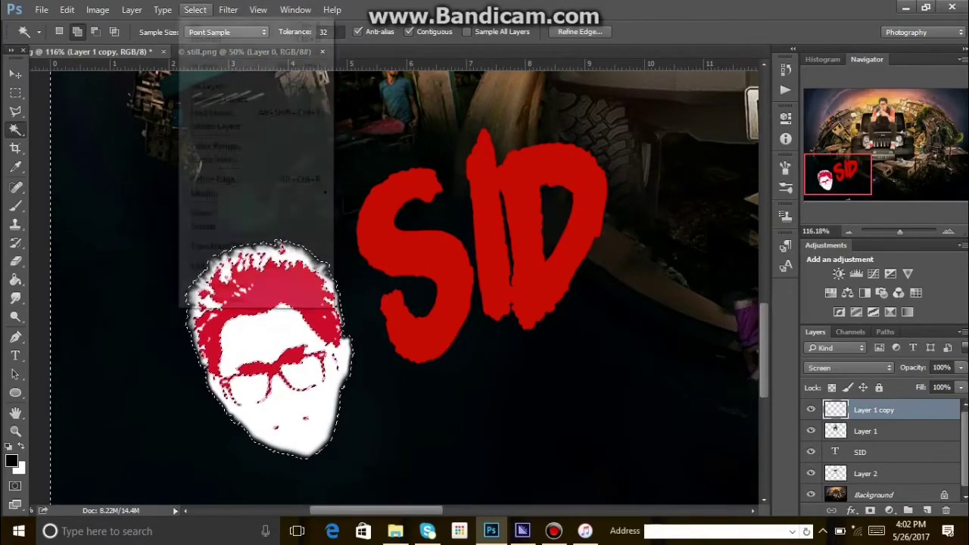
key("Escape")
key("ctrl+j")
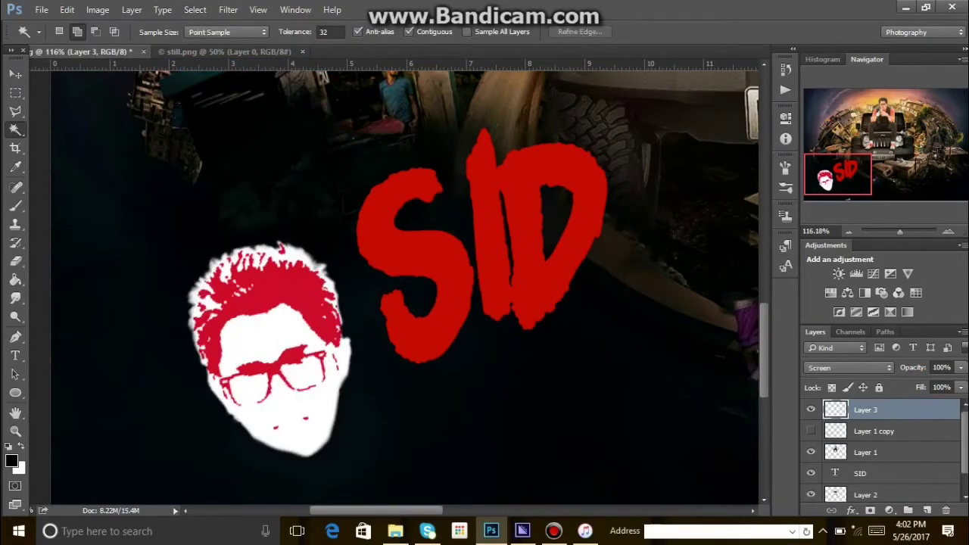
key("ctrl+z")
Step: Try filling the inverted selection with black over the face's red areas, and undo the fill
key("alt+s")
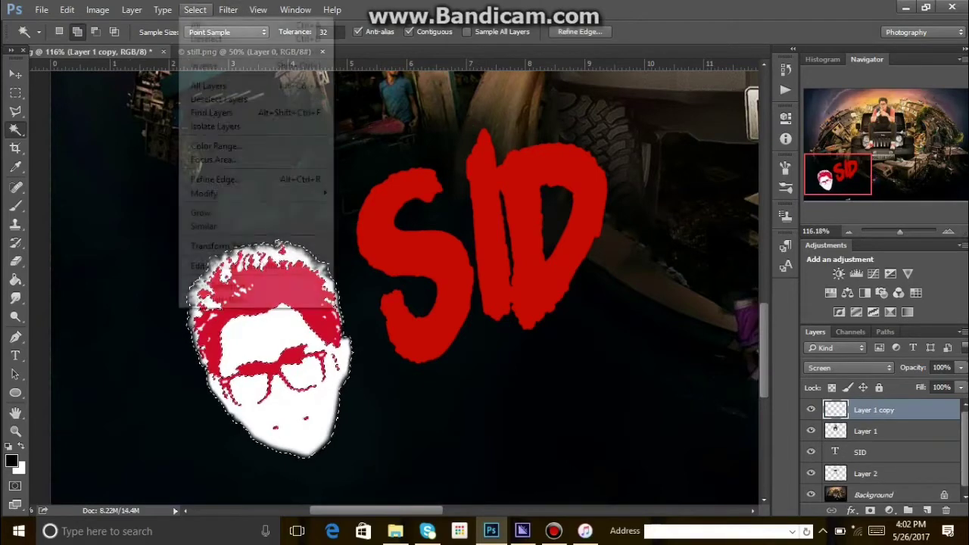
key("Escape")
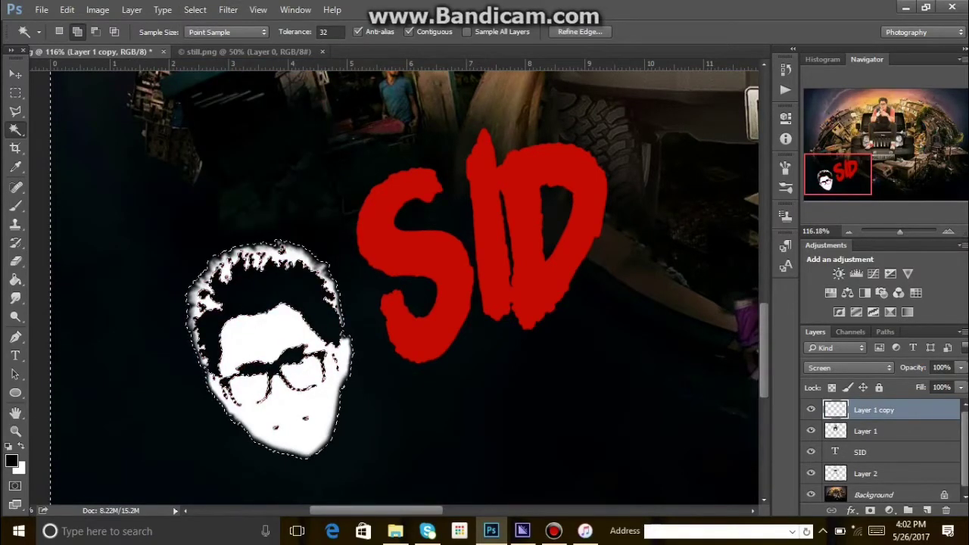
key("alt+BackSpace")
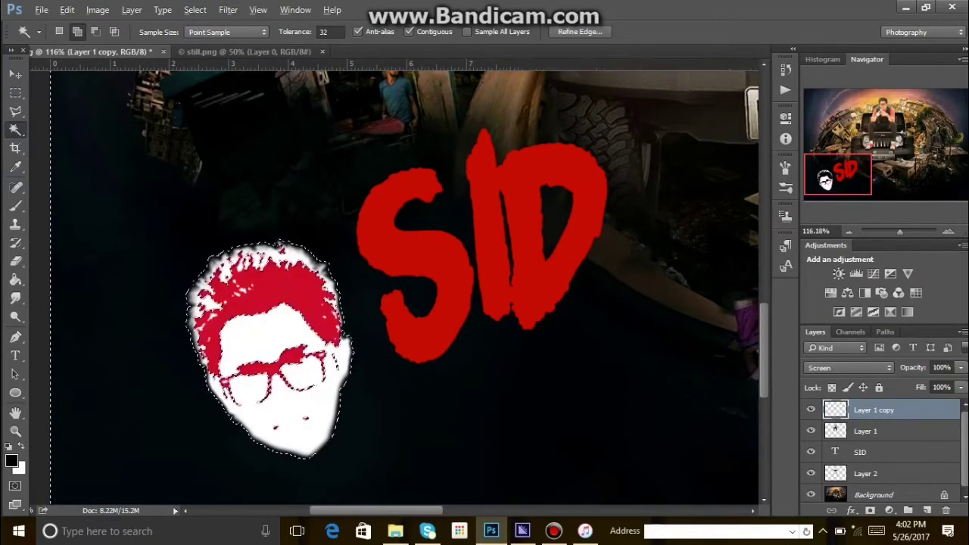
key("alt+s")
key("Escape")
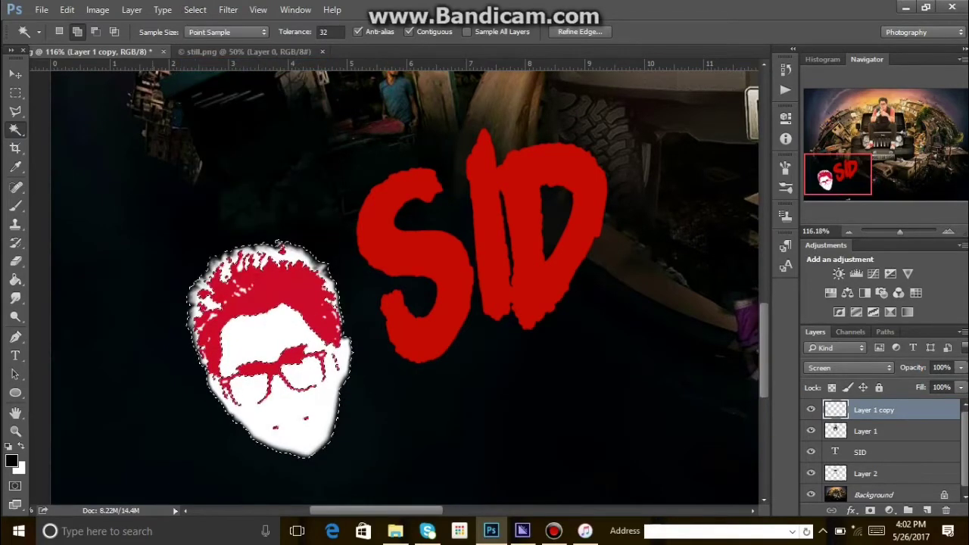
Step: Limit the selection to the face's red parts, isolate them on a new layer and delete the original face layer
key("alt")
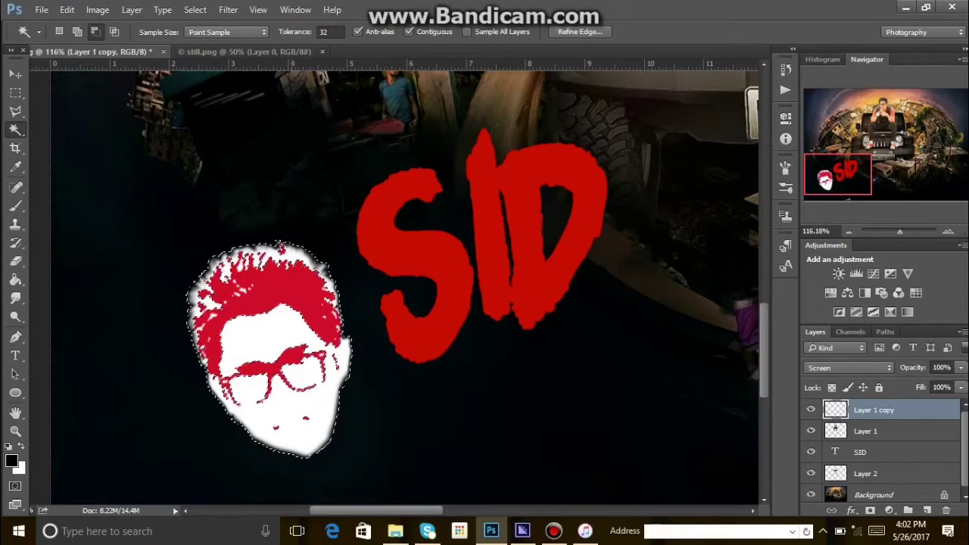
key("Return")
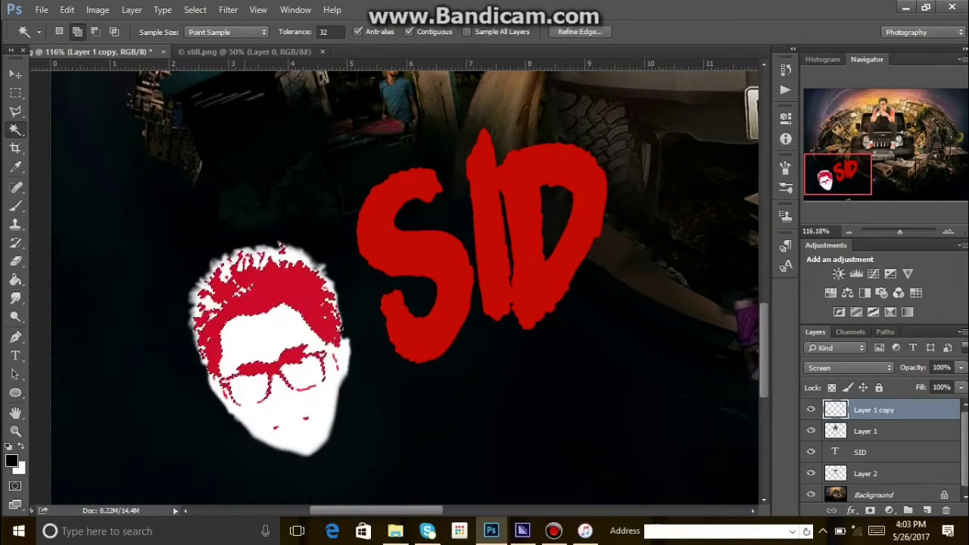
key("ctrl+alt+z")
key("ctrl+alt+z")
key("ctrl+alt+z")
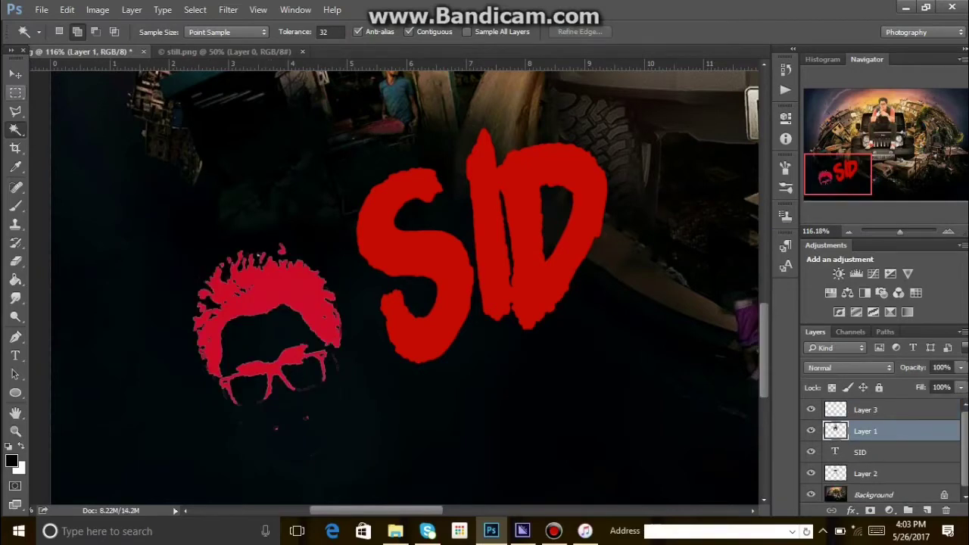
key("v")
left_click(194, 9)
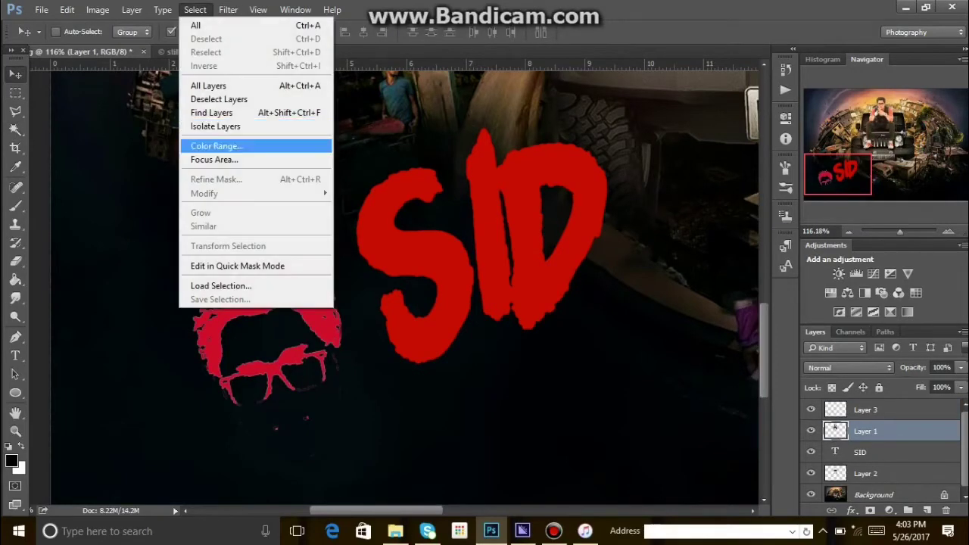
left_click(221, 285)
left_click(601, 136)
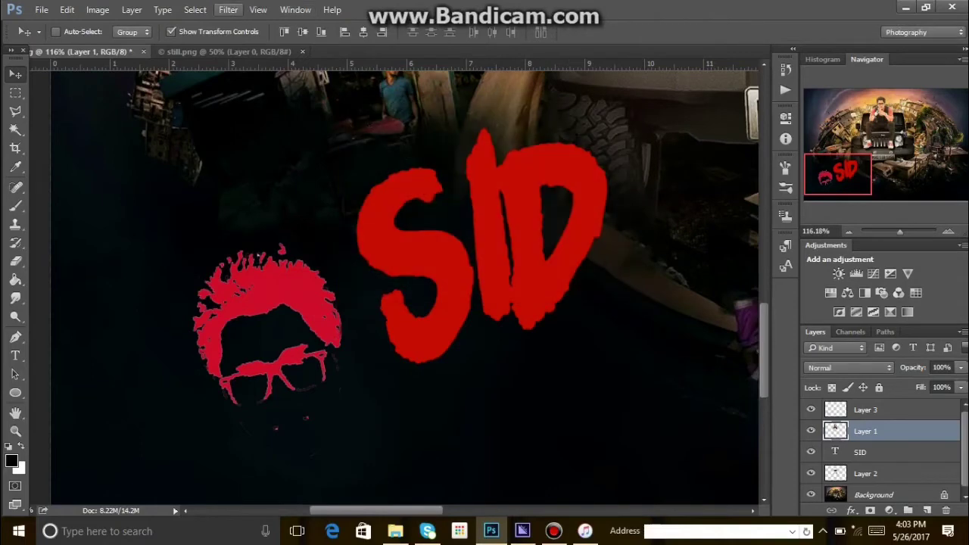
left_click(195, 9)
left_click(195, 9)
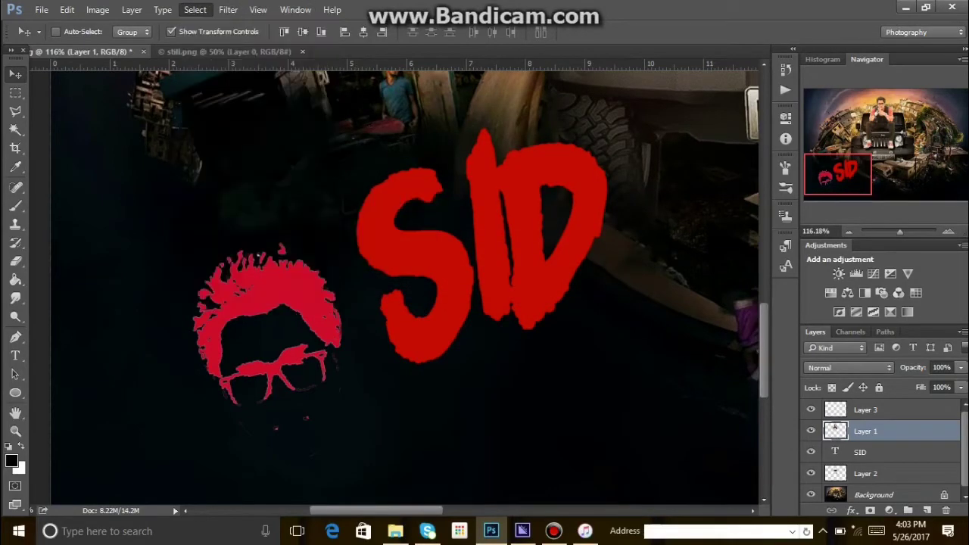
Step: Load the outline of the red face layer, Layer 3, as a selection
left_click(865, 410)
left_click(194, 9)
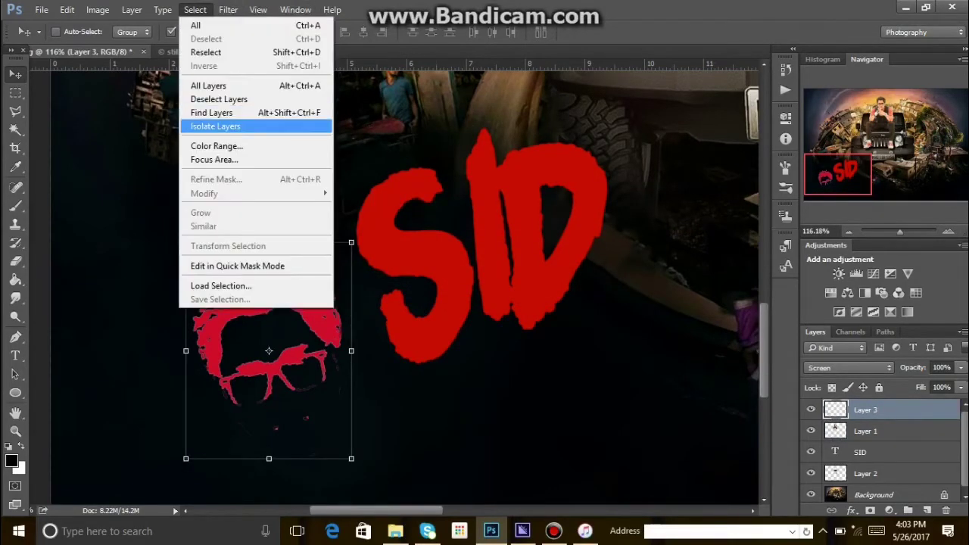
left_click(221, 285)
left_click(603, 136)
Step: Contract the selection by 3 pixels and copy the selected red areas to a new layer
left_click(195, 9)
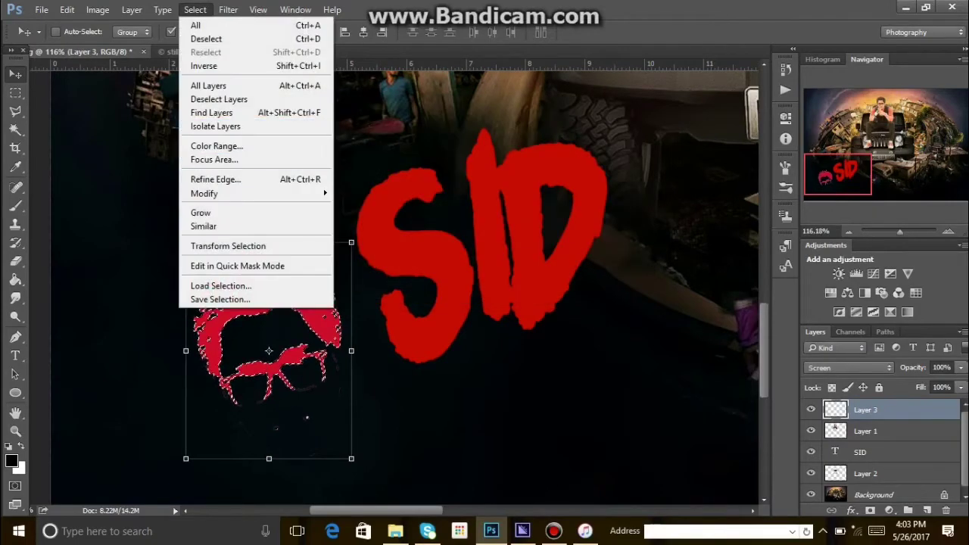
mouse_move(204, 193)
left_click(356, 232)
key("BackSpace")
type("3")
key("Return")
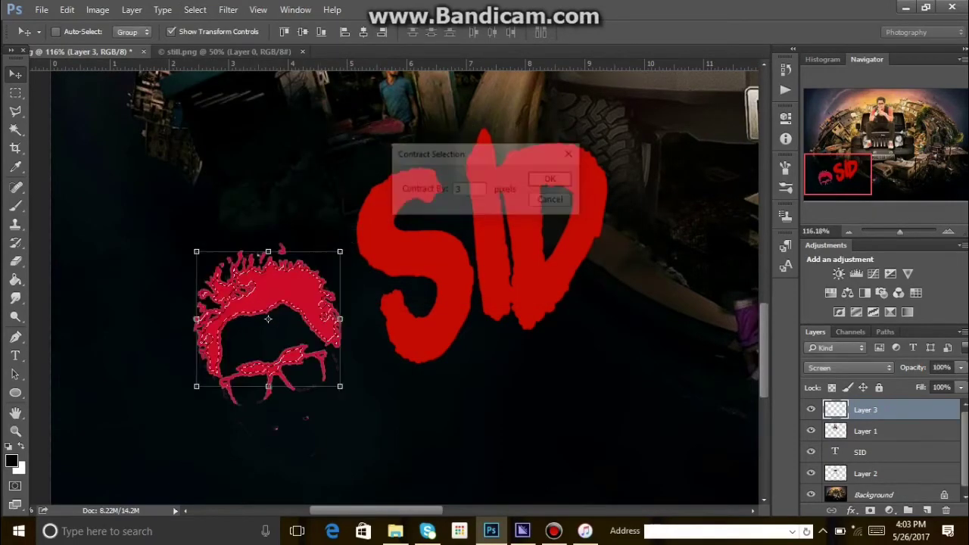
key("ctrl+j")
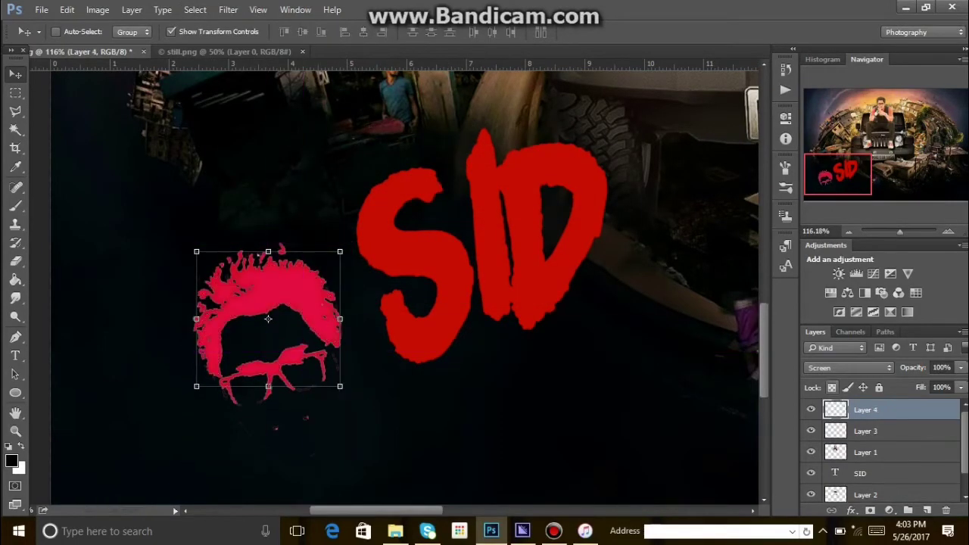
Step: Undo the copy of the contracted red areas and reload the outline of Layer 3 as a selection
key("ctrl+alt+z")
key("ctrl+alt+z")
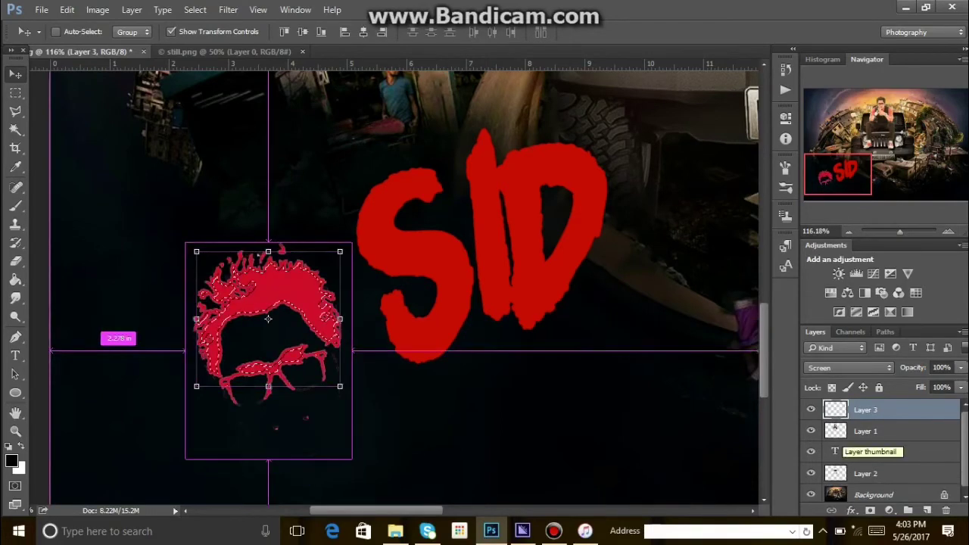
left_click(228, 9)
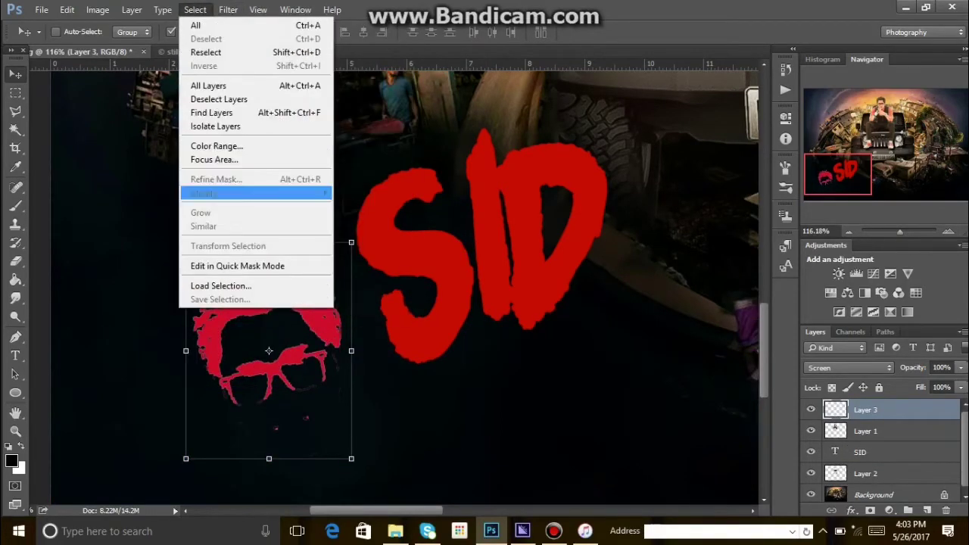
left_click(216, 283)
key("Return")
Step: Contract the selection around the red face parts by 1 pixel
left_click(195, 9)
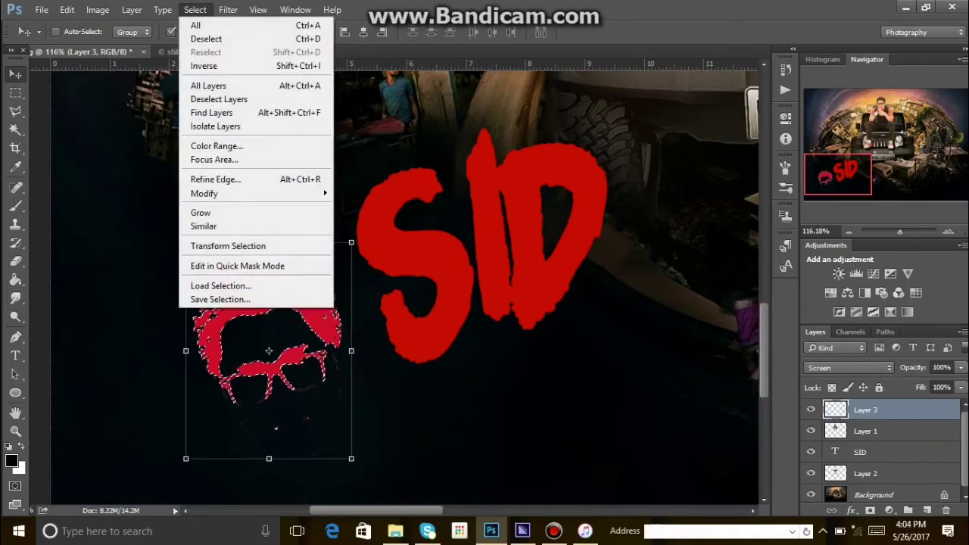
mouse_move(260, 193)
left_click(389, 224)
type("1")
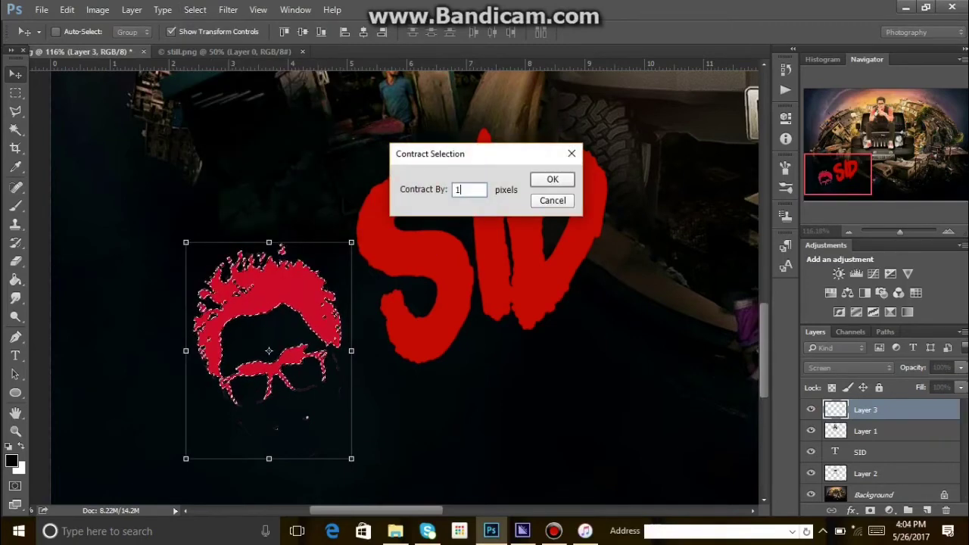
key("Return")
Step: Invert the selection, delete the fringe around the red face parts on Layer 3 and deselect
left_click(228, 9)
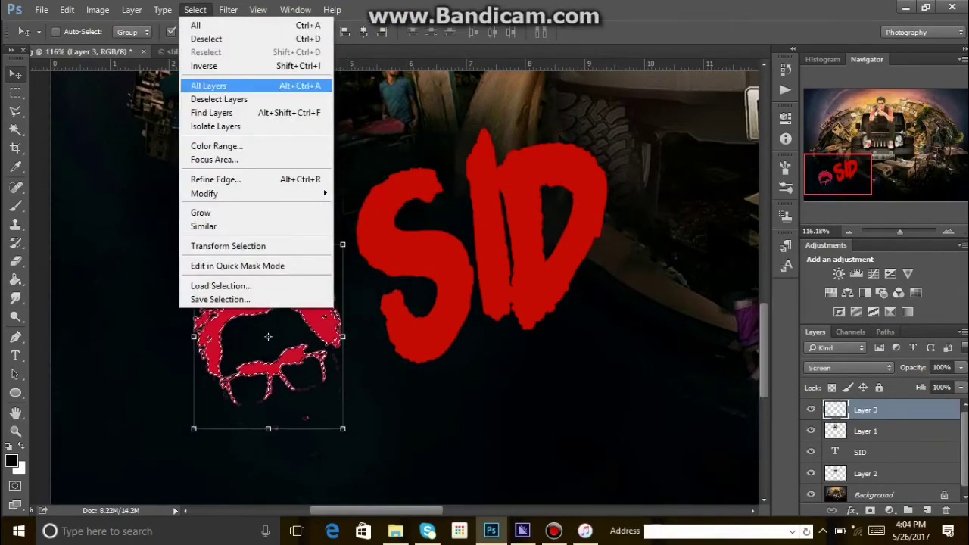
left_click(212, 65)
key("Delete")
key("ctrl+d")
left_click(267, 336)
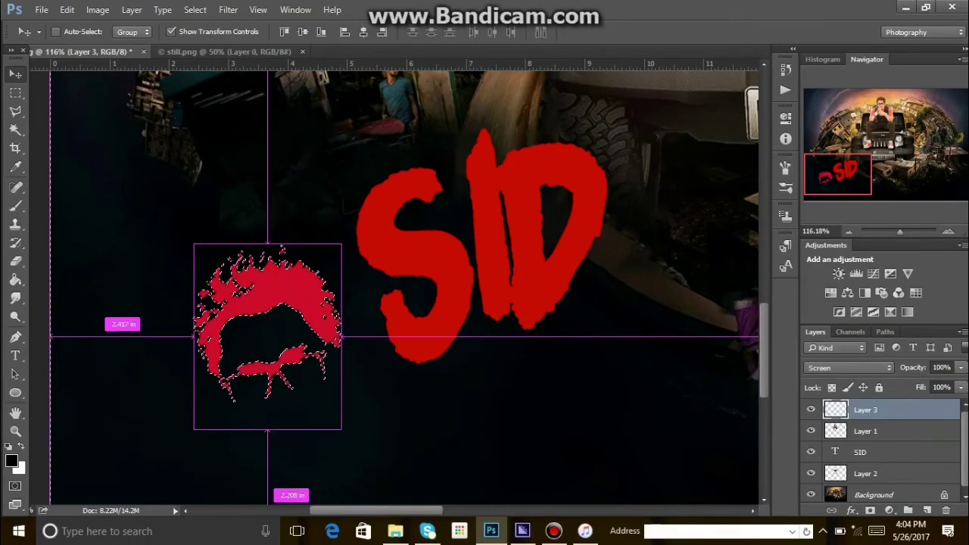
Step: Scale the red face emblem up proportionally to 139% beside the SID title
key("ctrl+t")
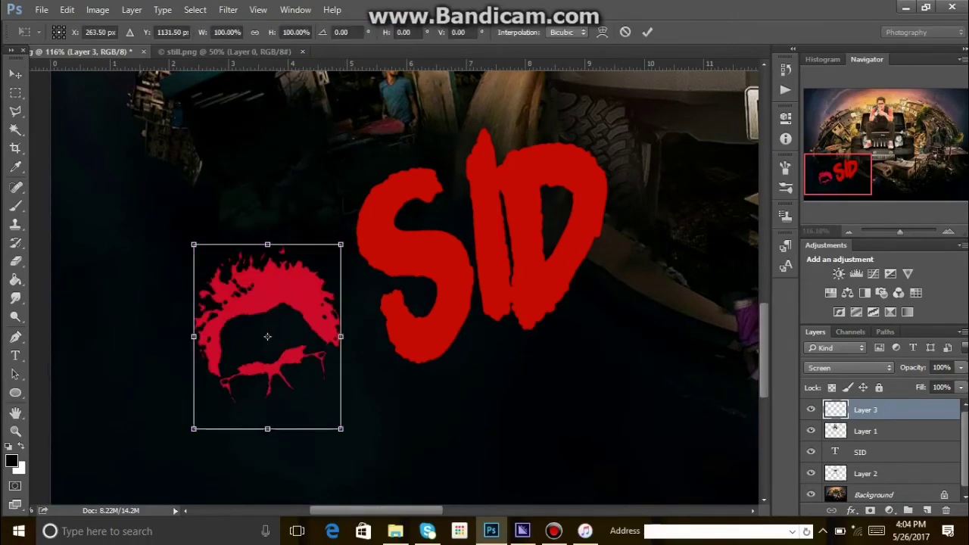
left_click_drag(341, 244, 364, 215)
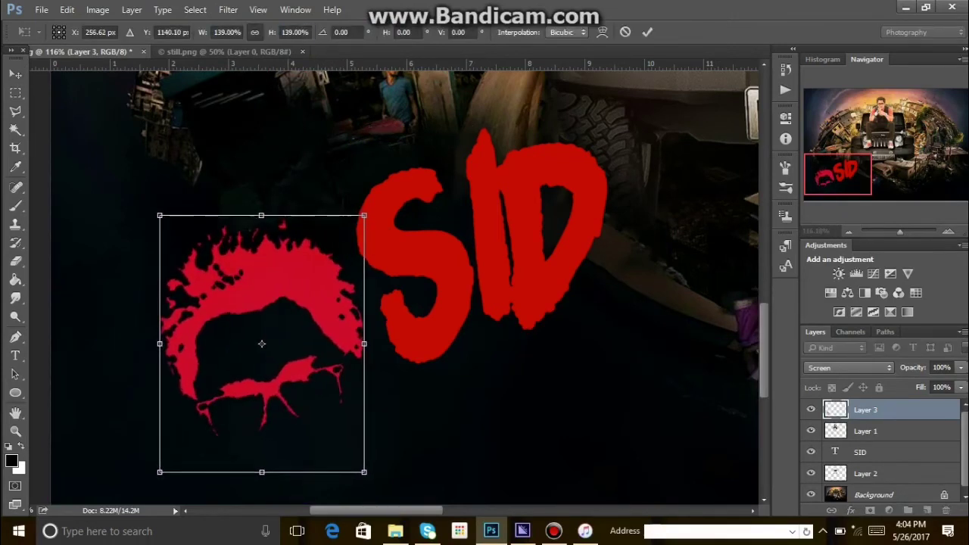
left_click(648, 32)
Step: Colorize the face emblem with a Hue/Saturation adjustment, using Hue 0 and Saturation 100
left_click(194, 9)
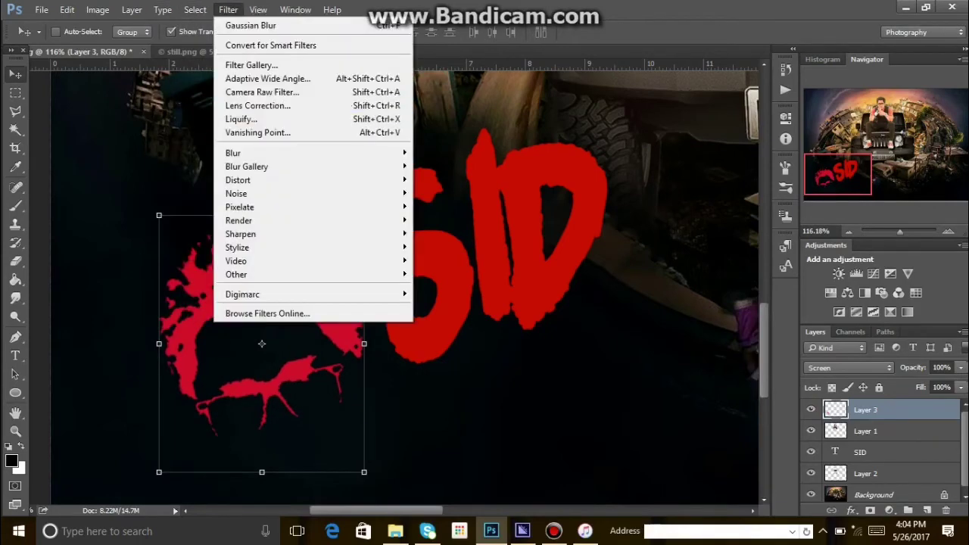
mouse_move(98, 9)
mouse_move(117, 46)
left_click(345, 116)
left_click(753, 278)
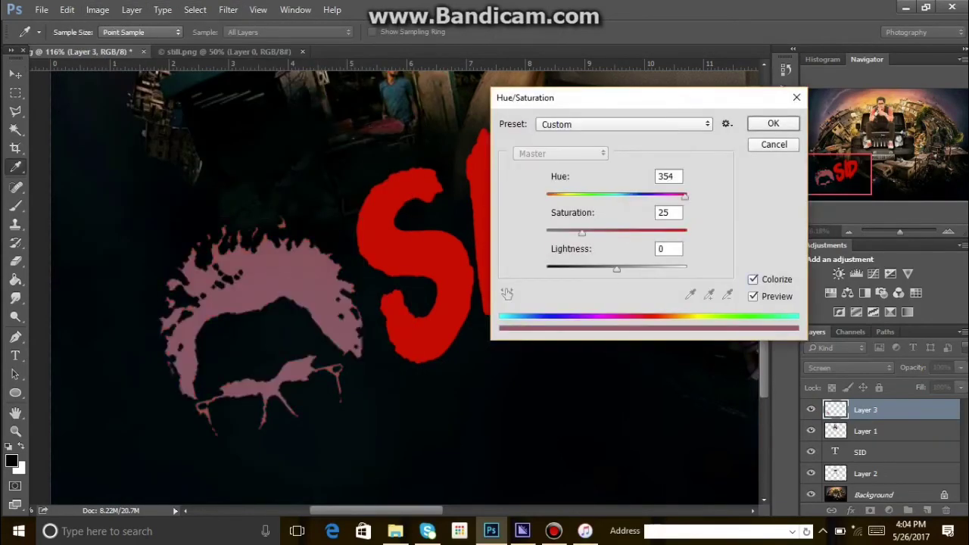
type("100")
key("shift+Tab")
type("0")
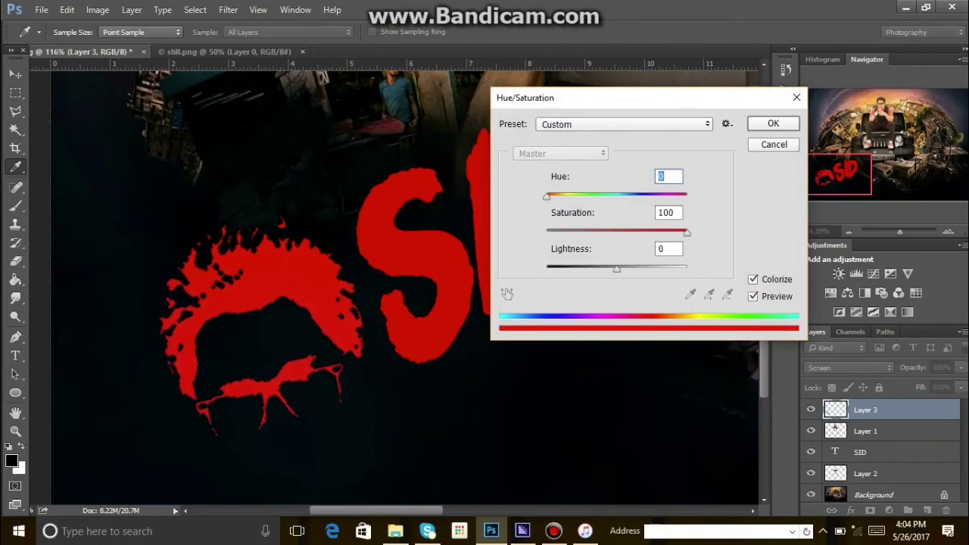
Step: Raise the emblem's Lightness to +3 and apply the Hue/Saturation adjustment
key("Tab")
key("Tab")
key("Up")
key("Up")
key("Up")
key("Up")
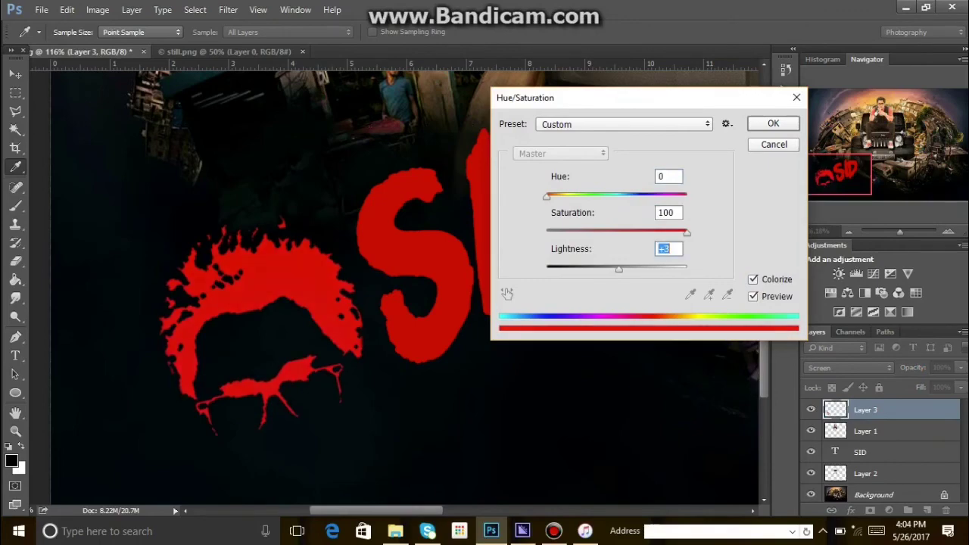
key("Return")
key("v")
key("ctrl+minus")
key("ctrl+minus")
key("ctrl+minus")
key("ctrl+minus")
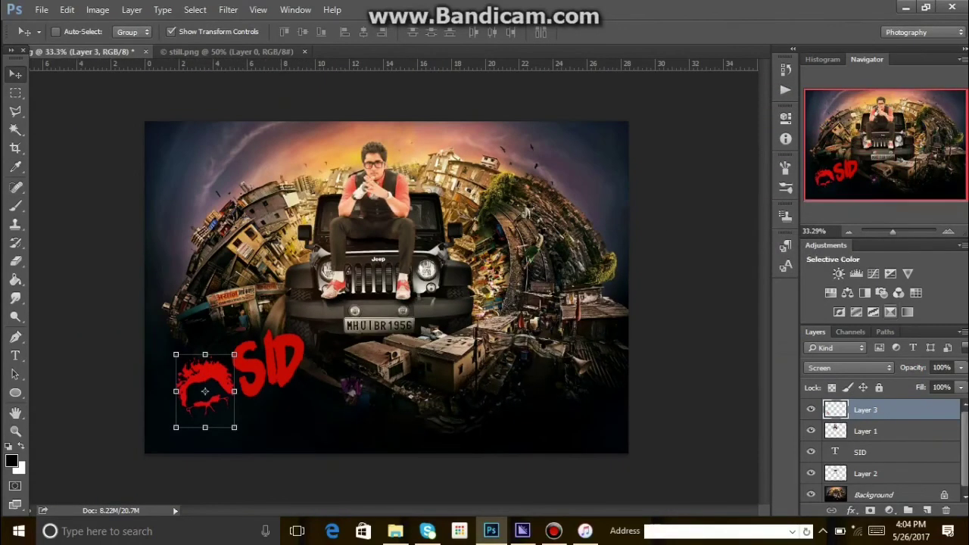